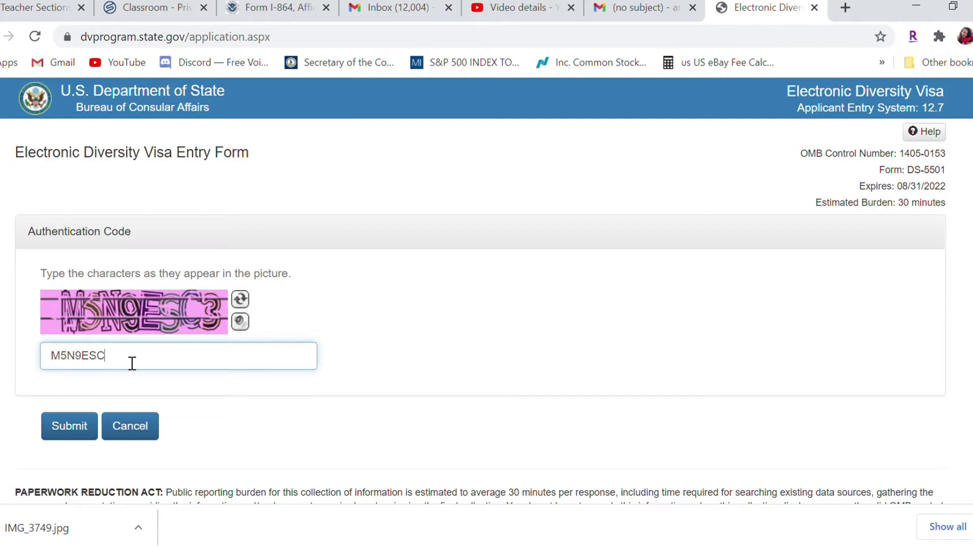
# Enter the captcha authentication code and submit it to open the DS-5501 entry form
pyautogui.write('3')
pyautogui.click(86, 431)
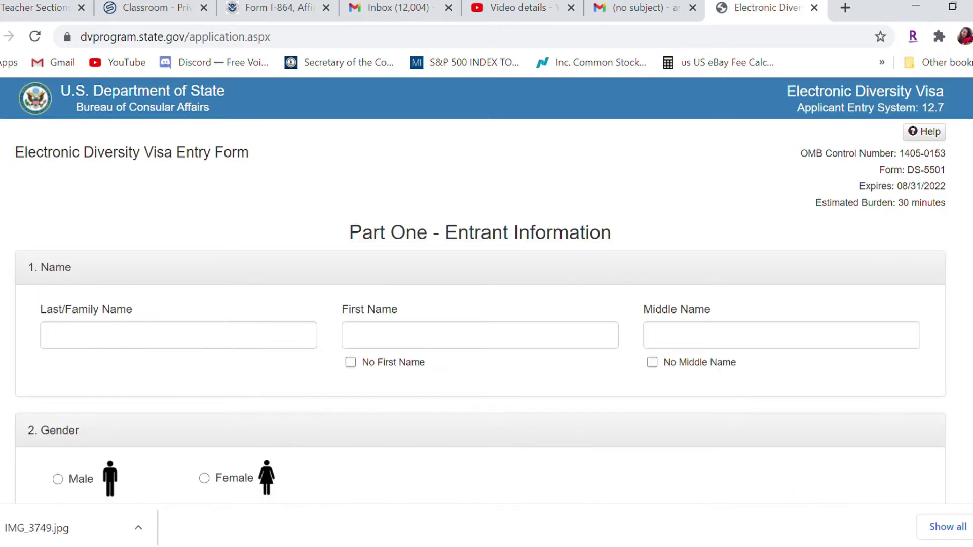
# Enter the entrant's last, first and middle names, leaving No Middle Name unticked
pyautogui.click(209, 340)
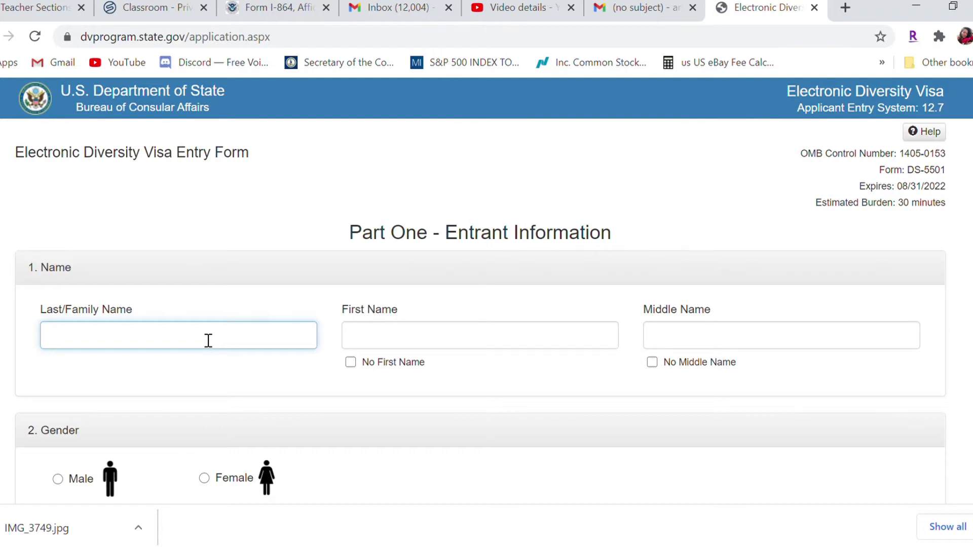
pyautogui.press('BackSpace')
pyautogui.click(433, 340)
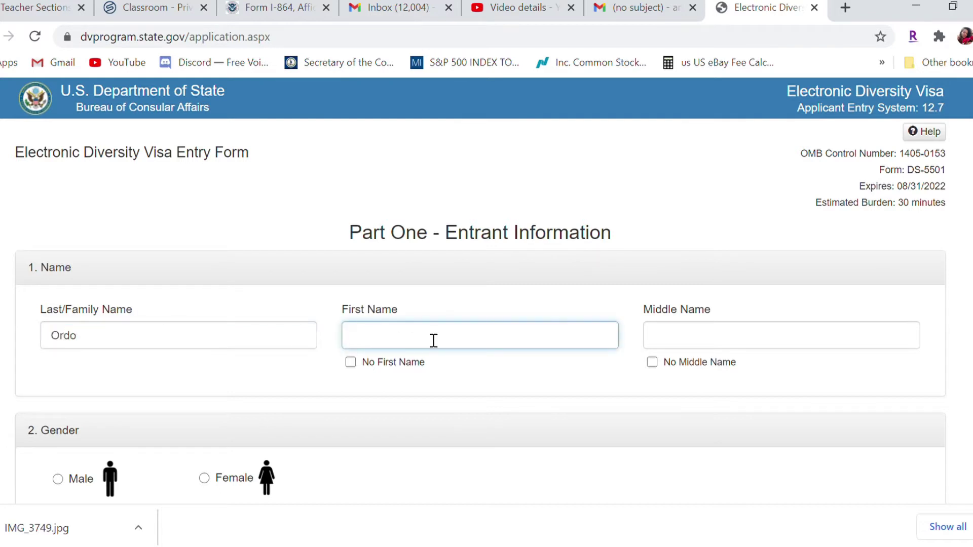
pyautogui.click(681, 341)
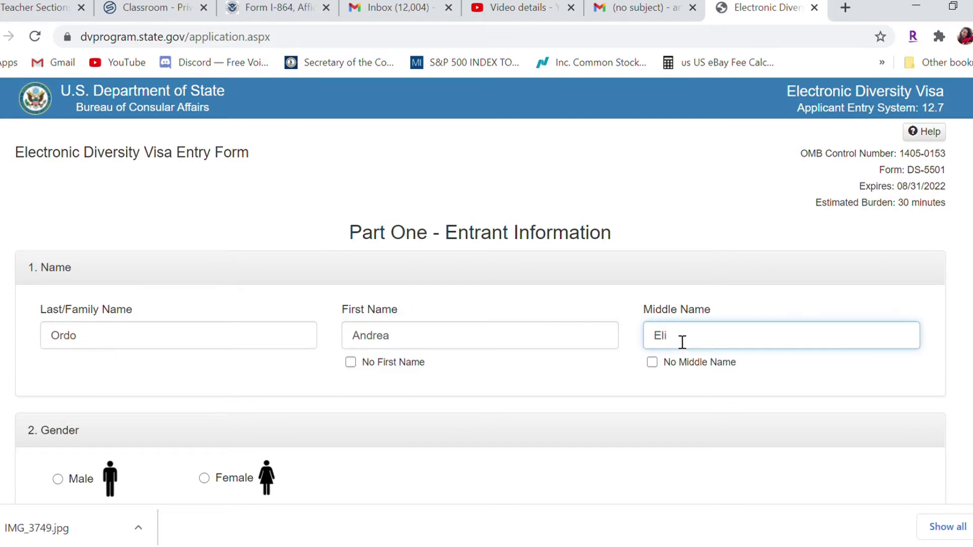
pyautogui.click(652, 363)
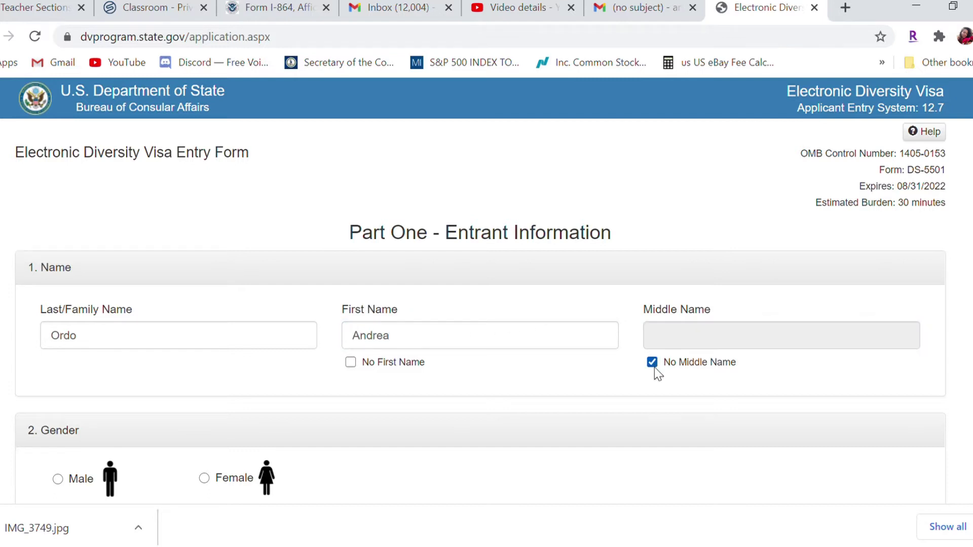
pyautogui.click(652, 362)
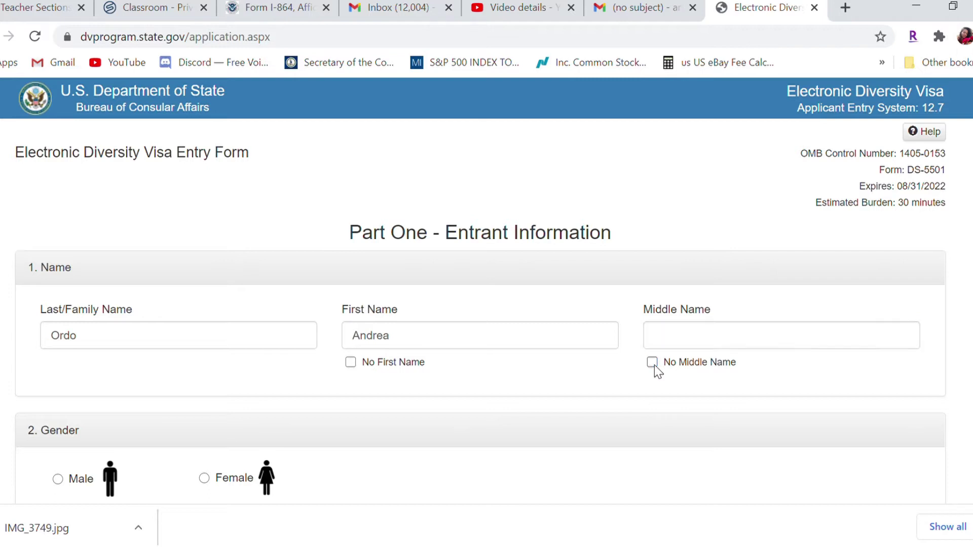
pyautogui.click(802, 332)
pyautogui.write('Eli')
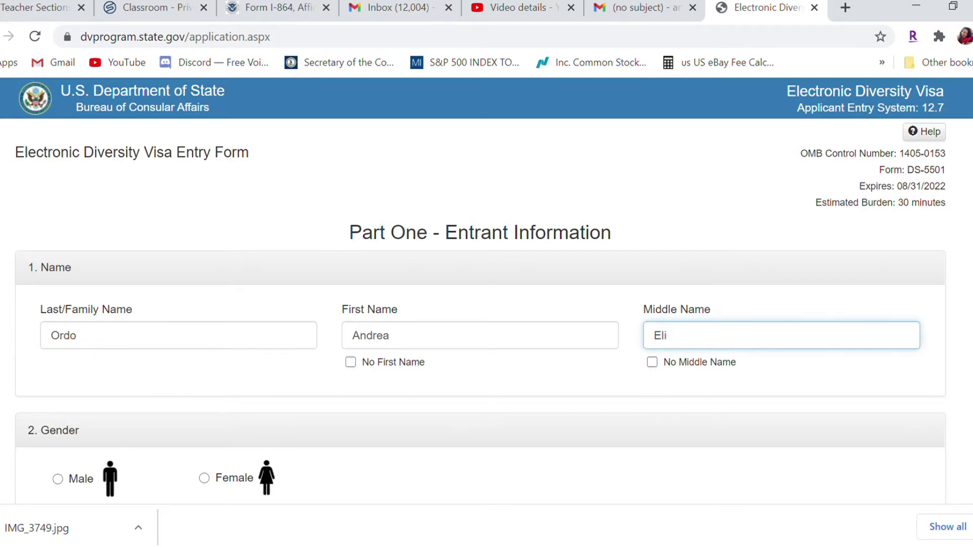
pyautogui.scroll(-1, 803, 332)
pyautogui.scroll(-3, 481, 288)
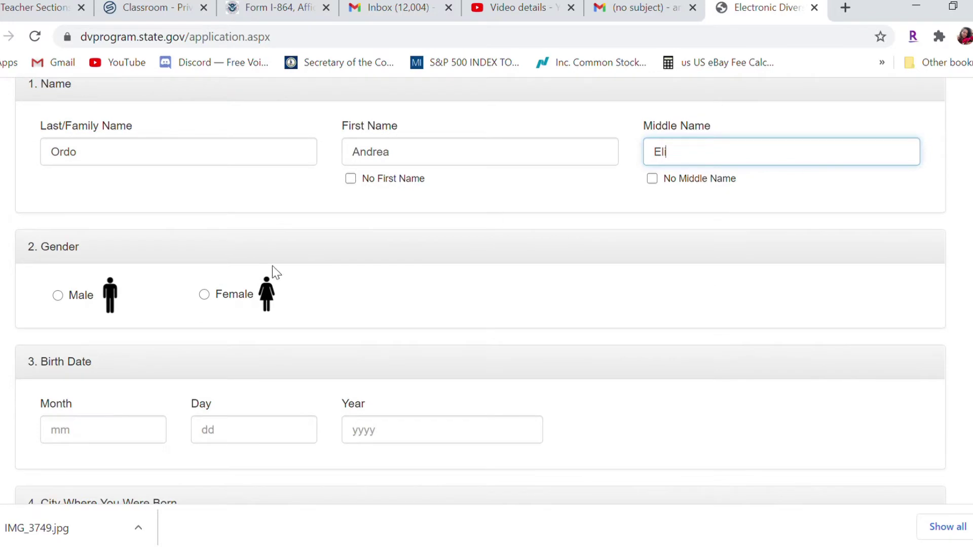
pyautogui.click(205, 299)
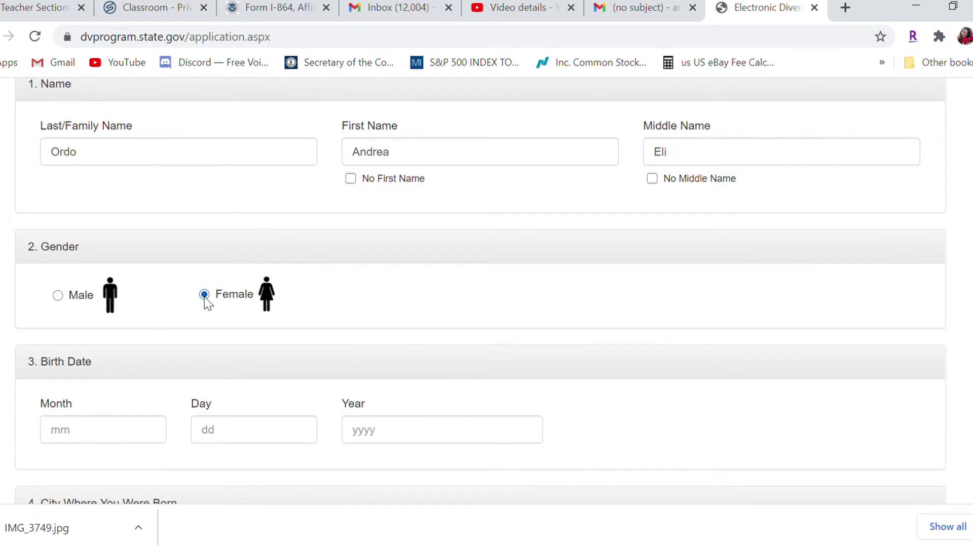
pyautogui.click(121, 438)
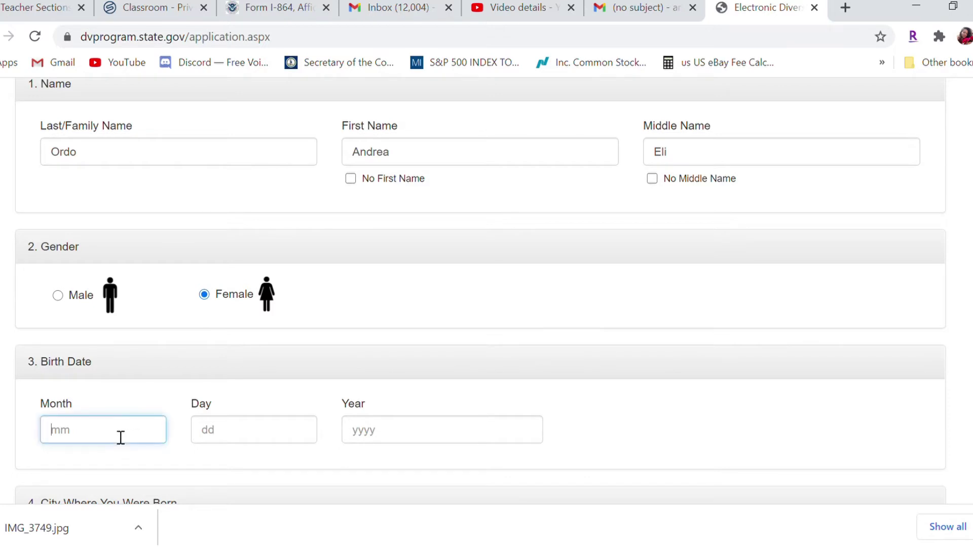
pyautogui.write('11')
pyautogui.click(240, 444)
pyautogui.write('18')
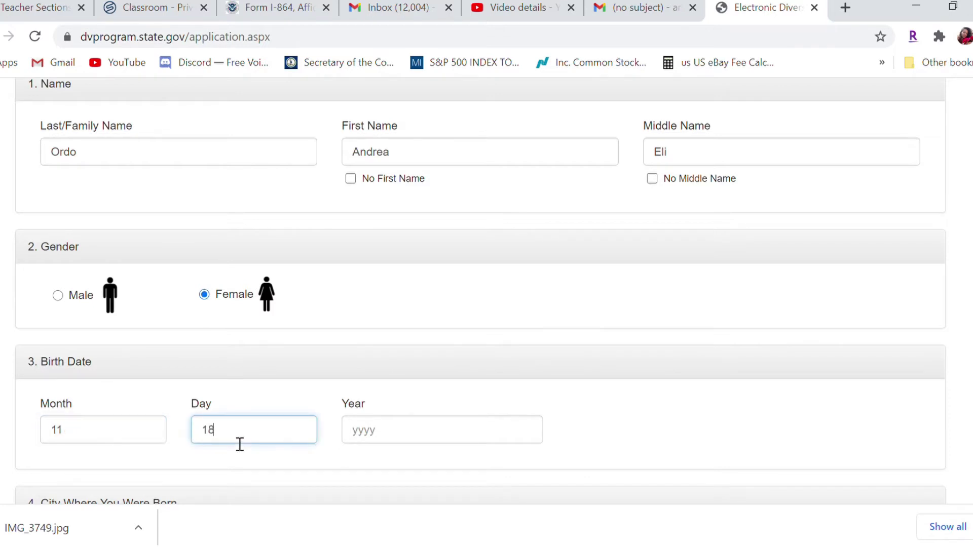
pyautogui.click(410, 438)
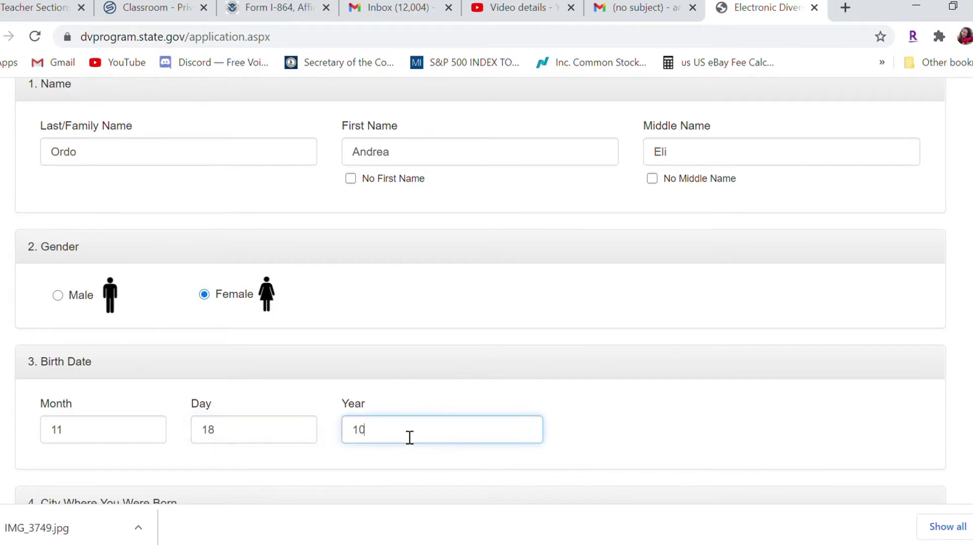
pyautogui.press('BackSpace')
pyautogui.scroll(-1, 950, 223)
pyautogui.scroll(-7, 462, 192)
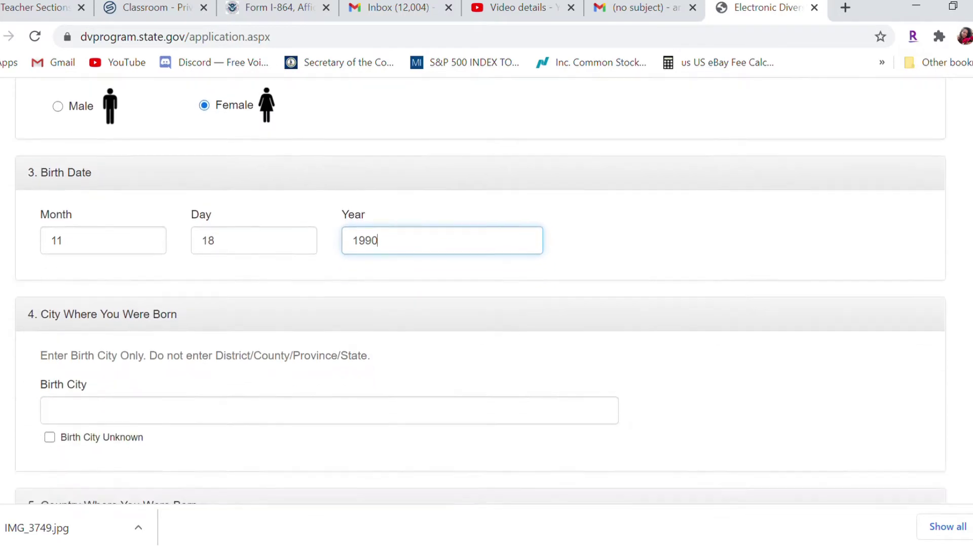
# Enter Venezuela as birth city and choose Venezuela as country of birth
pyautogui.click(367, 242)
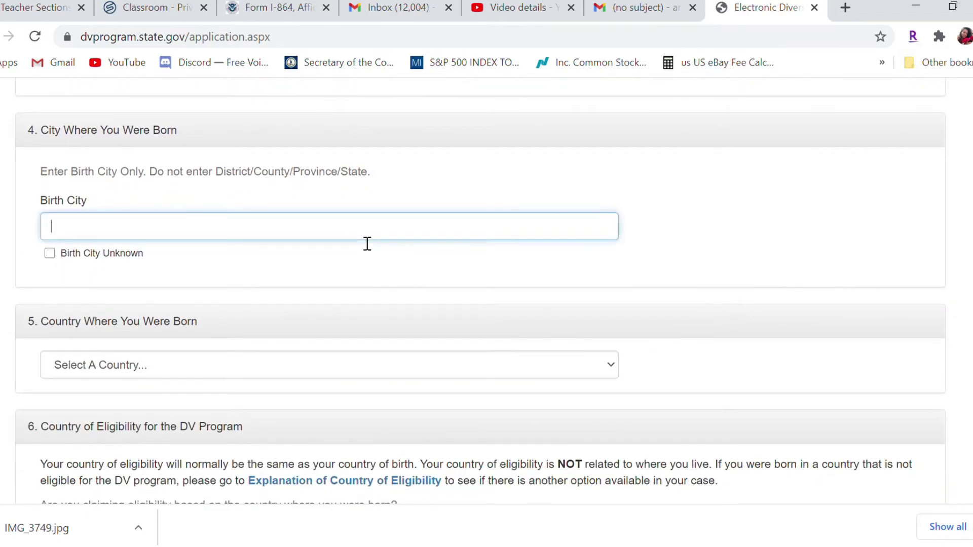
pyautogui.write('Venezuela')
pyautogui.press('Tab')
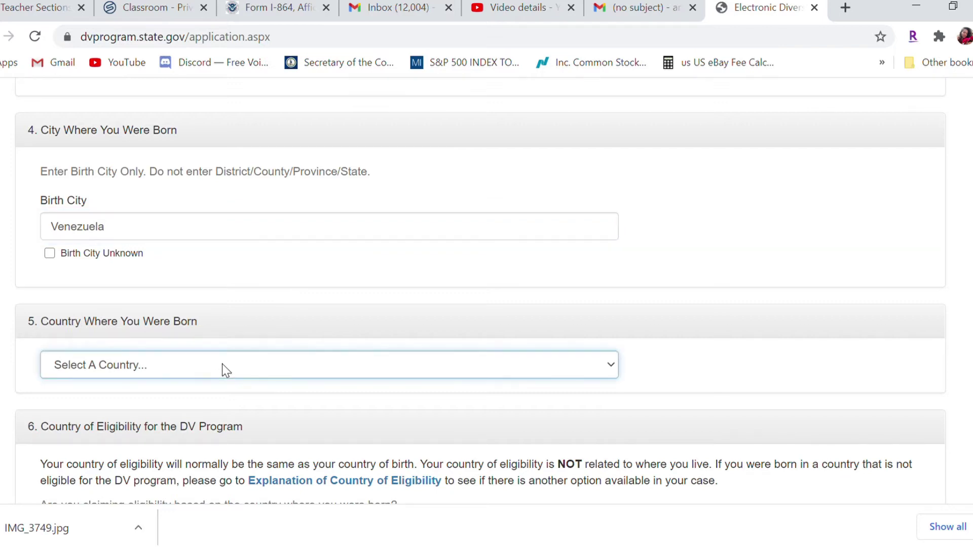
pyautogui.write('vi')
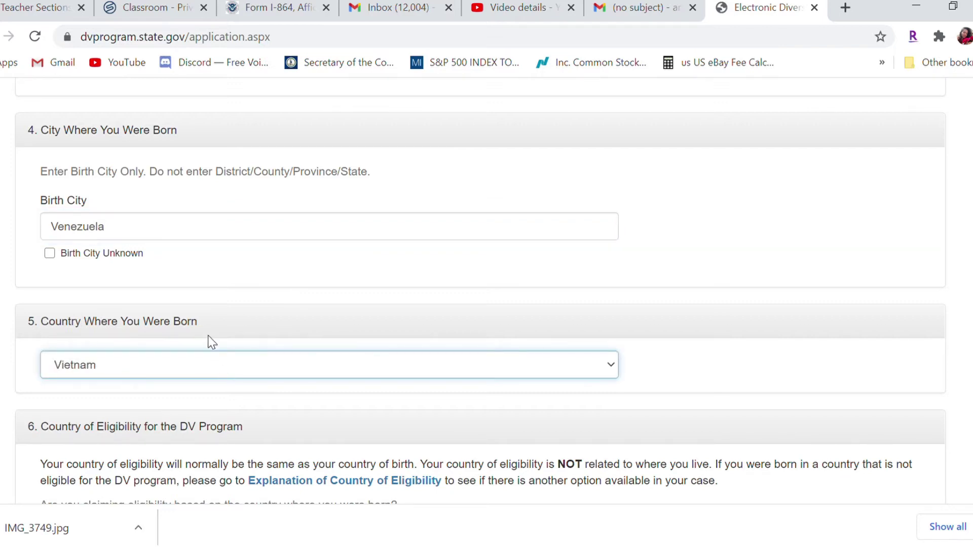
pyautogui.write('ve')
pyautogui.scroll(-5, 480, 291)
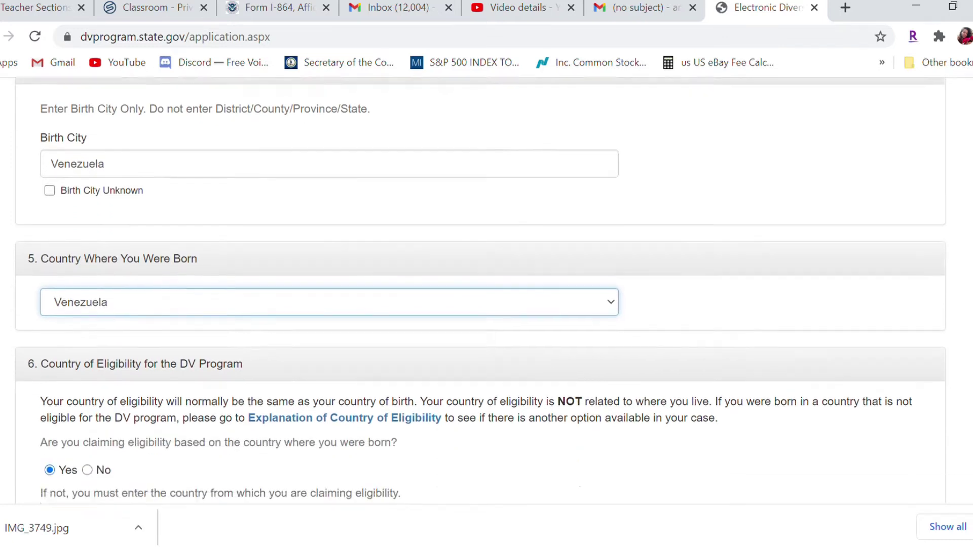
pyautogui.scroll(-1, 480, 291)
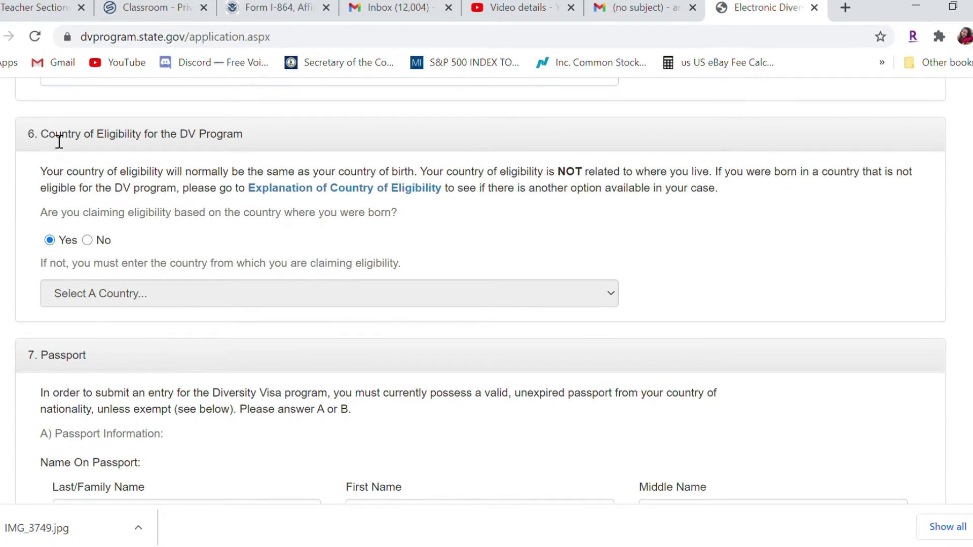
pyautogui.moveTo(56, 142); pyautogui.dragTo(250, 135)
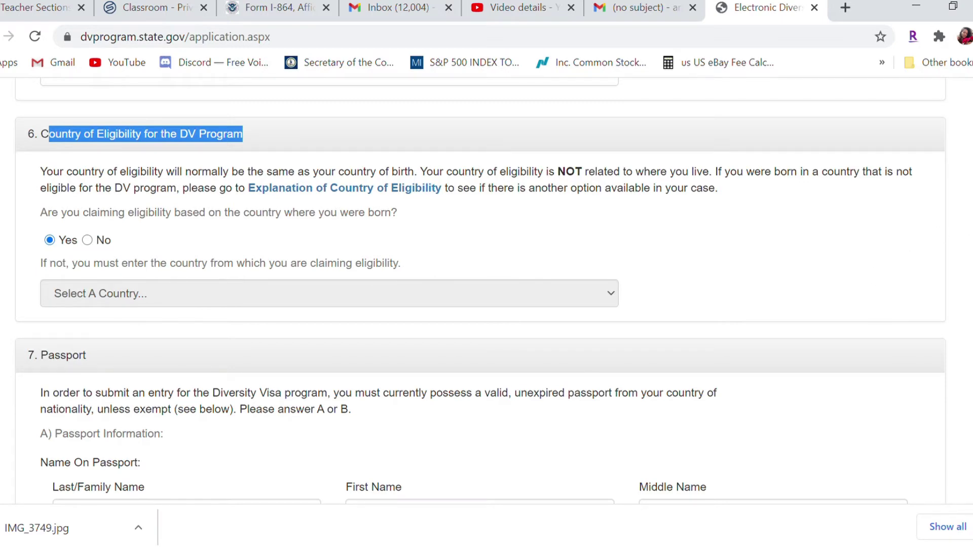
pyautogui.scroll(-5, 411, 345)
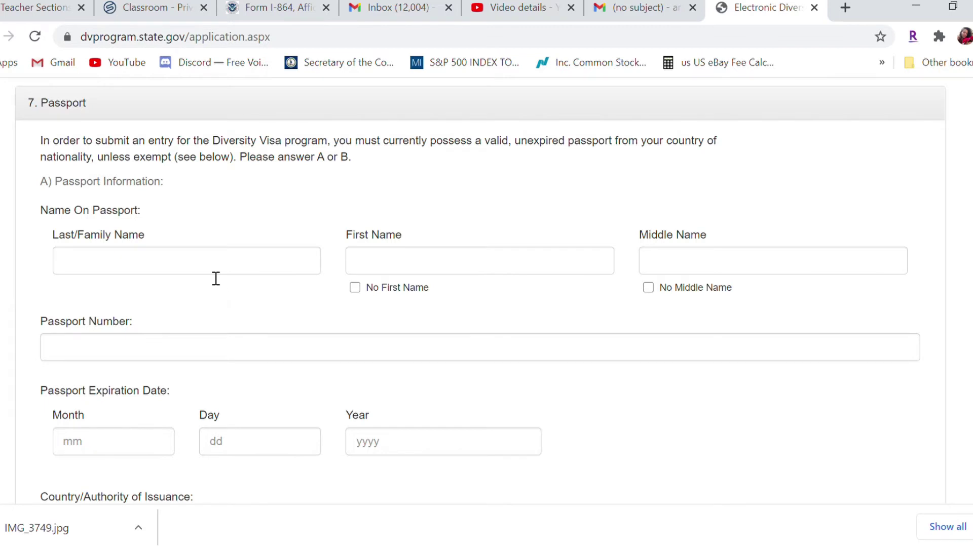
# Enter the entrant's last, first and middle names as shown on the passport
pyautogui.click(215, 274)
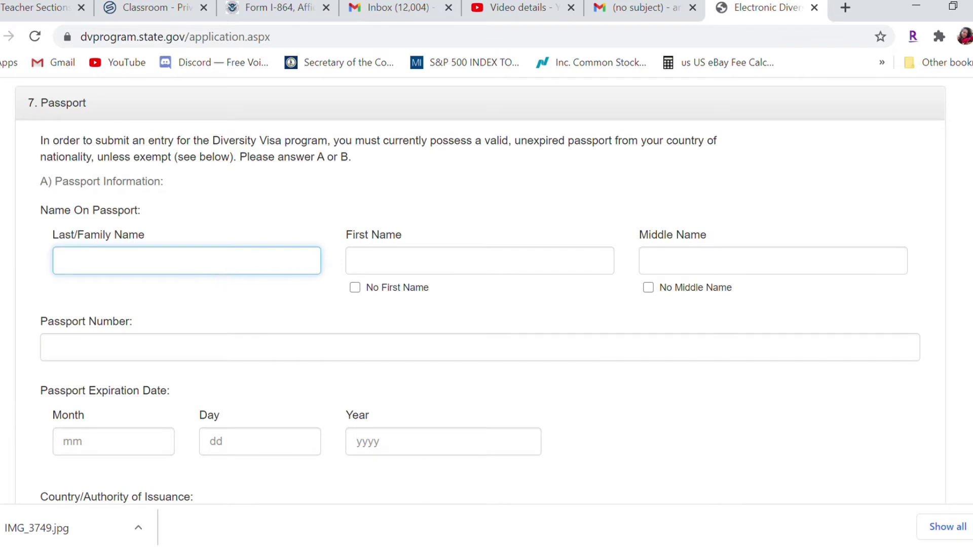
pyautogui.scroll(-1, 486, 289)
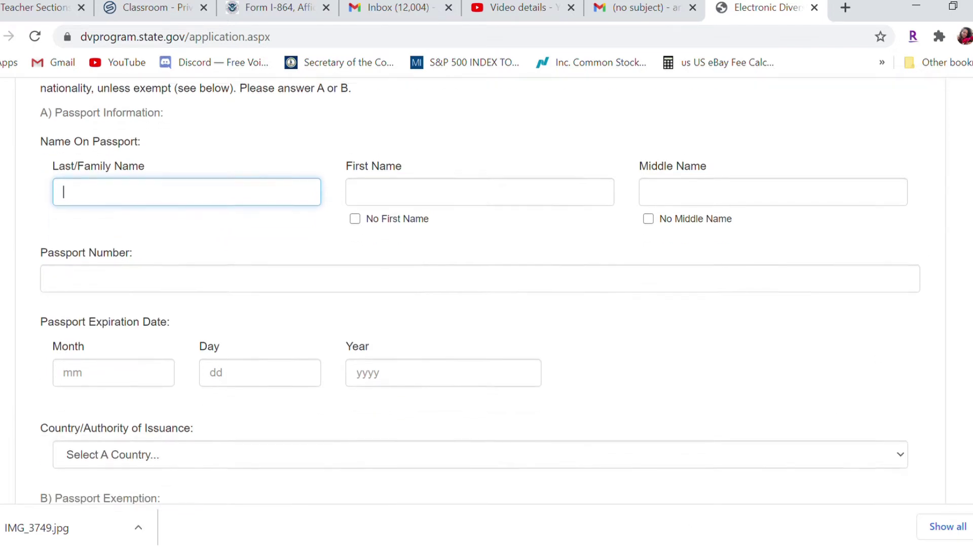
pyautogui.scroll(-1, 486, 288)
pyautogui.scroll(2, 487, 289)
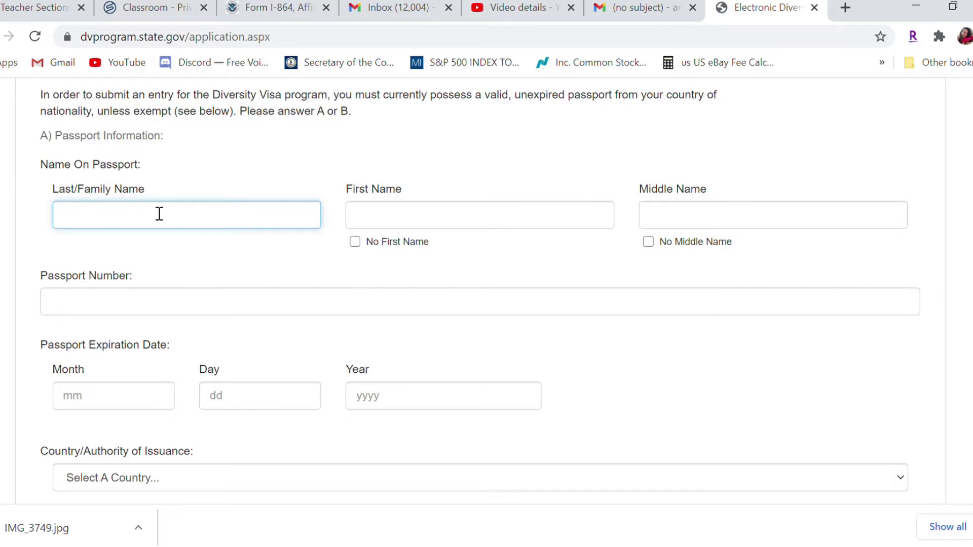
pyautogui.press('Tab')
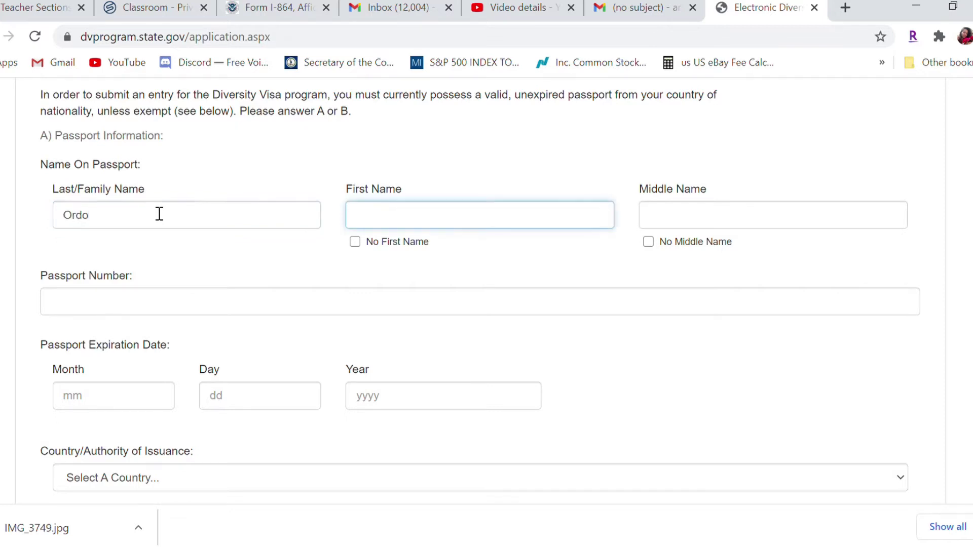
pyautogui.click(723, 219)
pyautogui.write('Eli')
# Enter the passport number and expiration date 10/10/2022
pyautogui.click(616, 303)
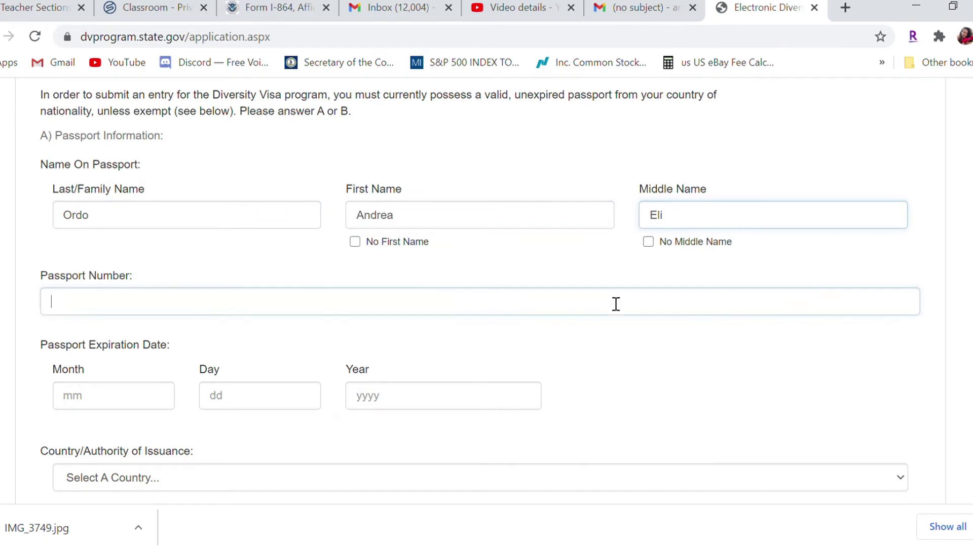
pyautogui.write('123456')
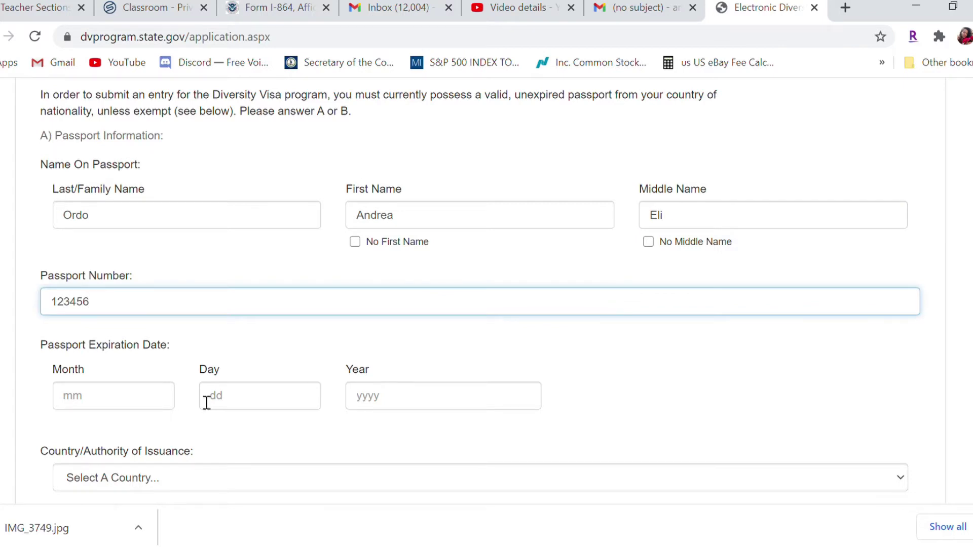
pyautogui.click(142, 406)
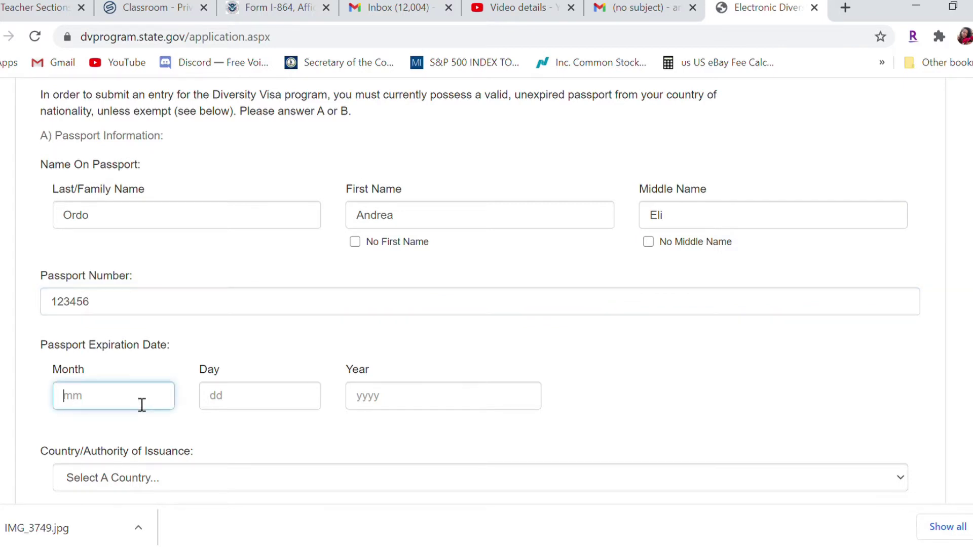
pyautogui.write('10')
pyautogui.click(272, 404)
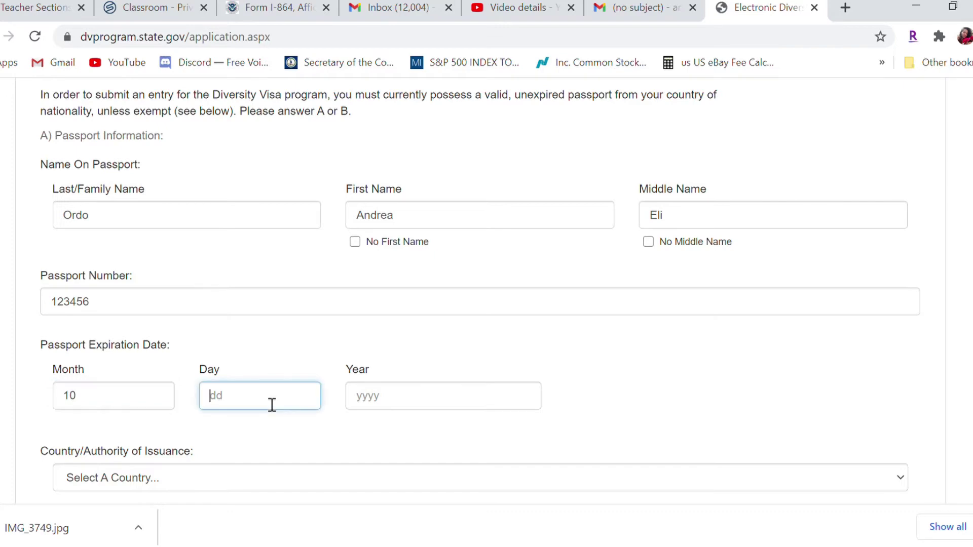
pyautogui.write('10')
pyautogui.click(408, 404)
pyautogui.write('2022')
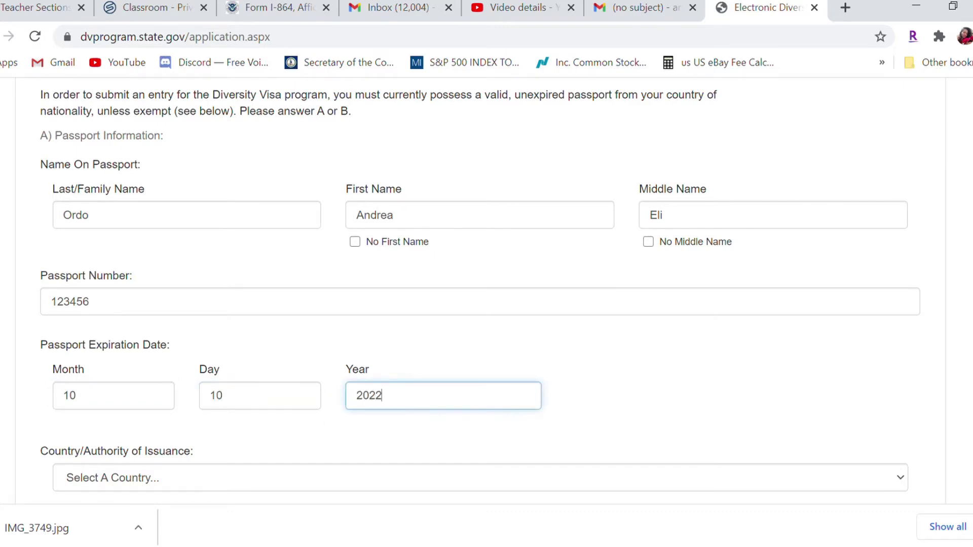
pyautogui.scroll(-5, 573, 159)
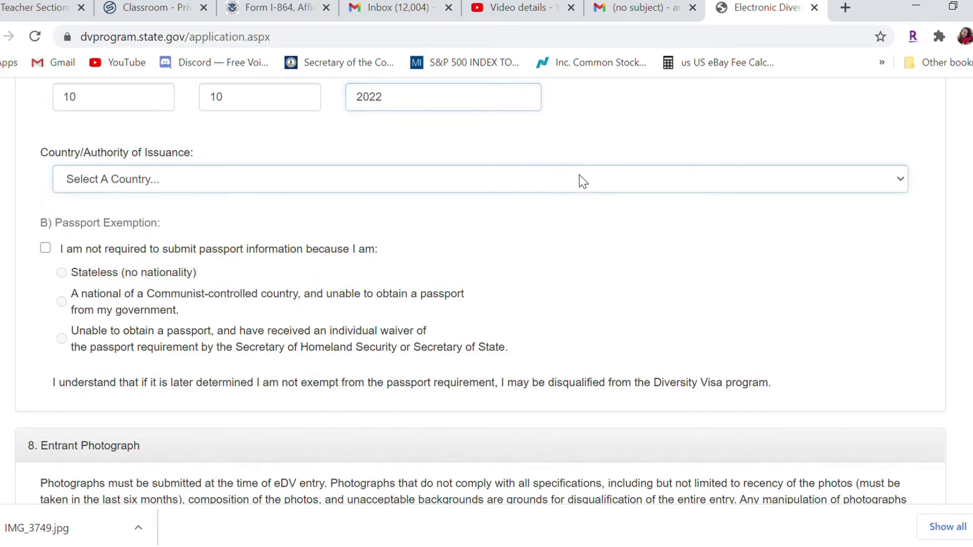
# Try United States Of America as issuing country, leaving the passport exemption unticked
pyautogui.press('Tab')
pyautogui.press('u')
pyautogui.press('u')
pyautogui.press('u')
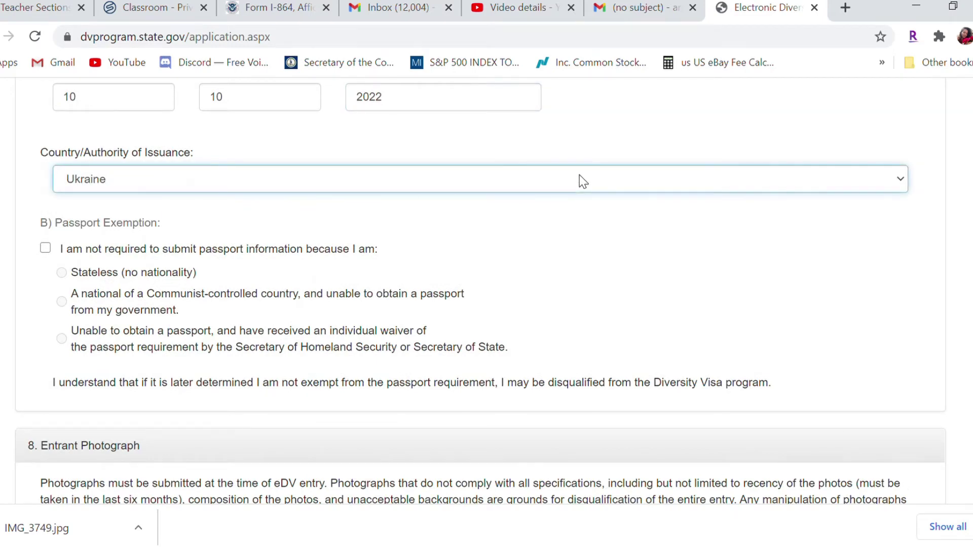
pyautogui.press('u')
pyautogui.press('u')
pyautogui.press('u')
pyautogui.press('Up')
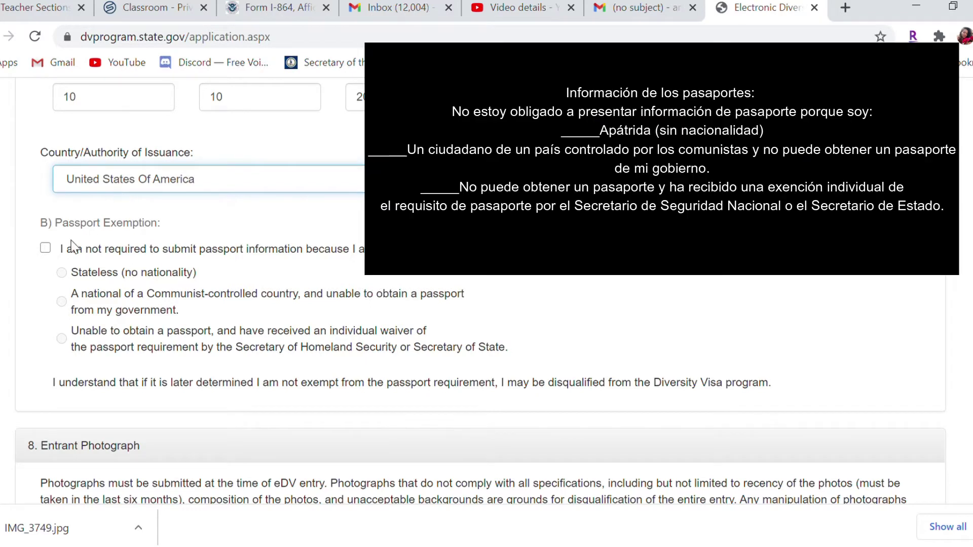
pyautogui.moveTo(70, 248); pyautogui.dragTo(300, 257)
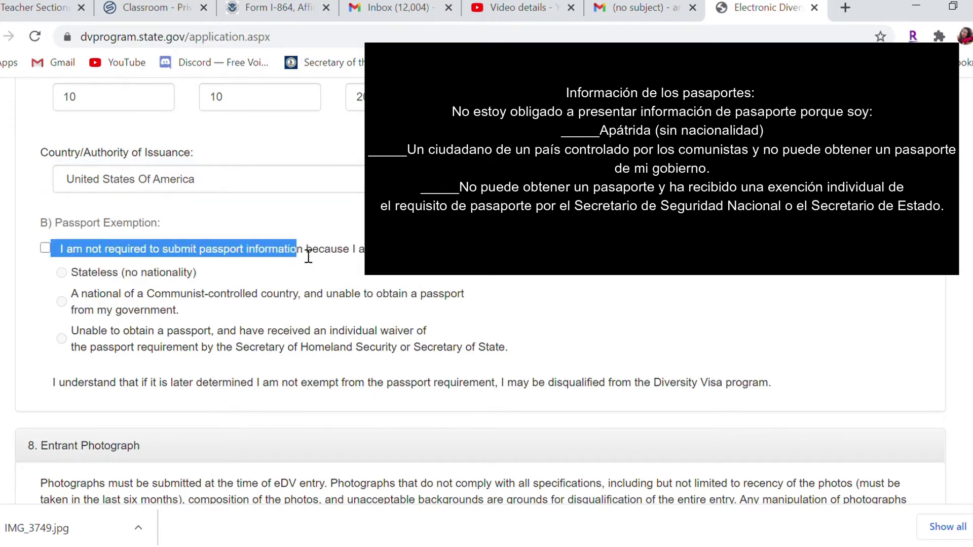
pyautogui.moveTo(308, 256); pyautogui.dragTo(351, 259)
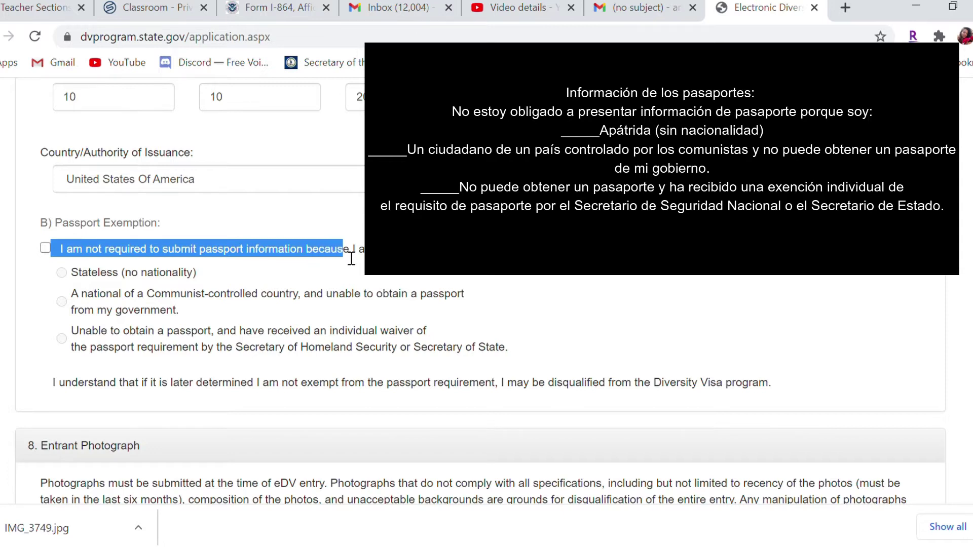
pyautogui.click(45, 248)
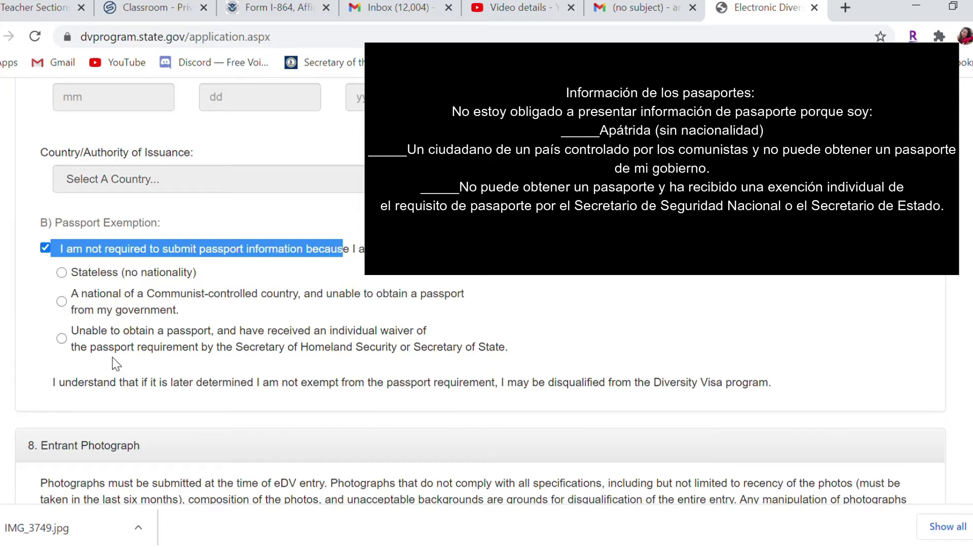
pyautogui.click(45, 247)
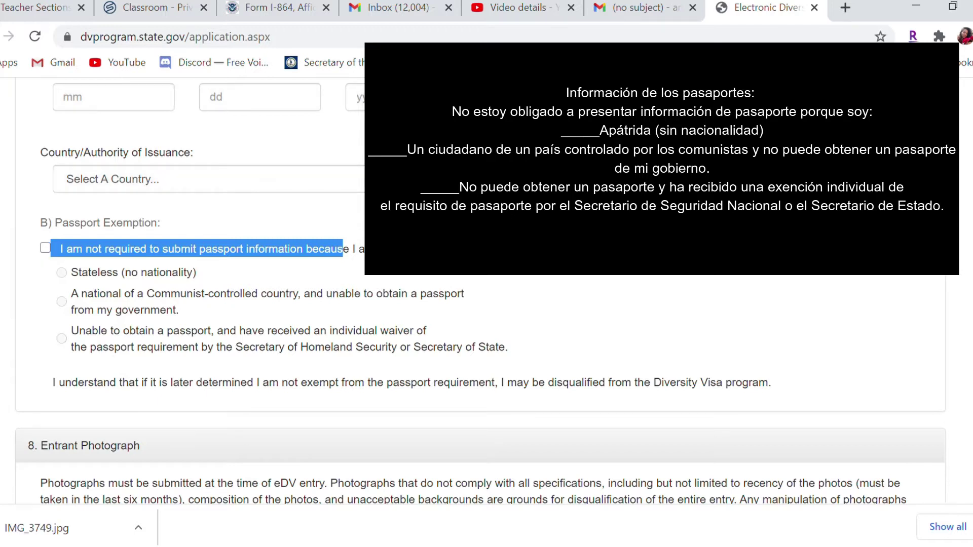
# Attach 600.jpg as the entrant photograph in section 8
pyautogui.scroll(-2, 480, 291)
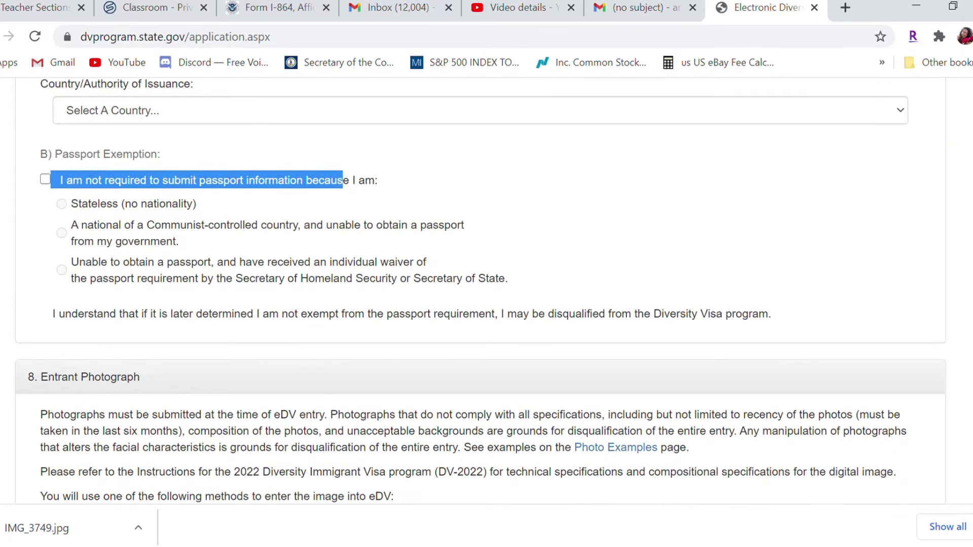
pyautogui.scroll(-1, 480, 291)
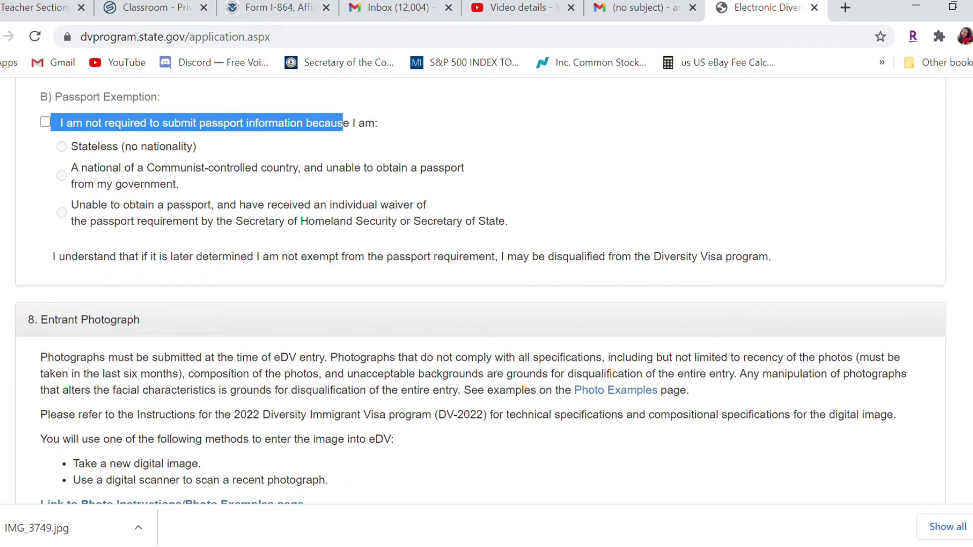
pyautogui.scroll(-3, 480, 291)
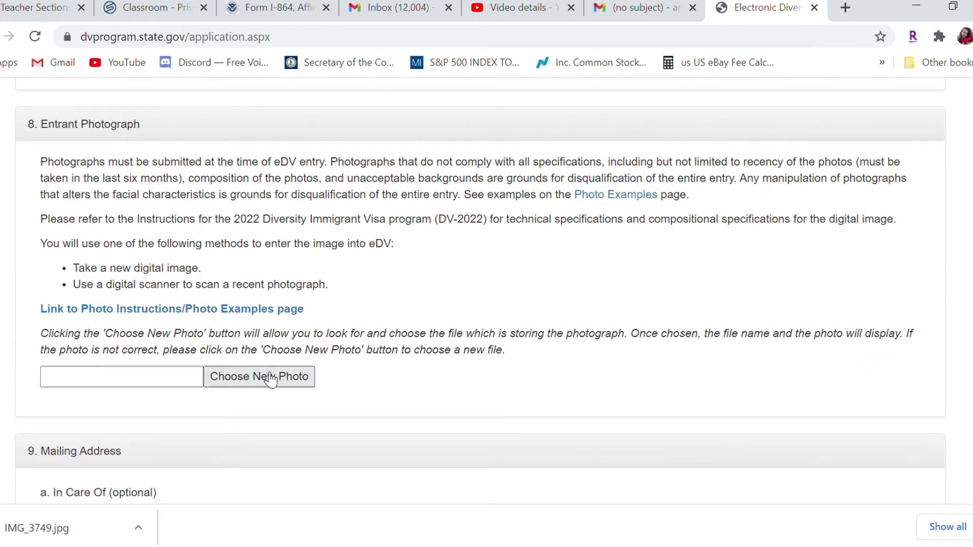
pyautogui.click(256, 380)
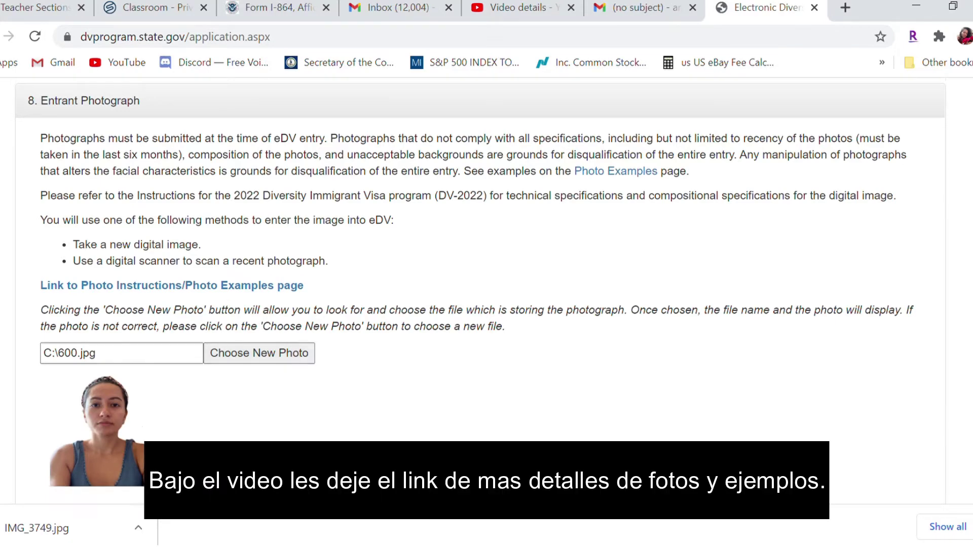
pyautogui.scroll(-1, 480, 301)
pyautogui.scroll(-1, 481, 301)
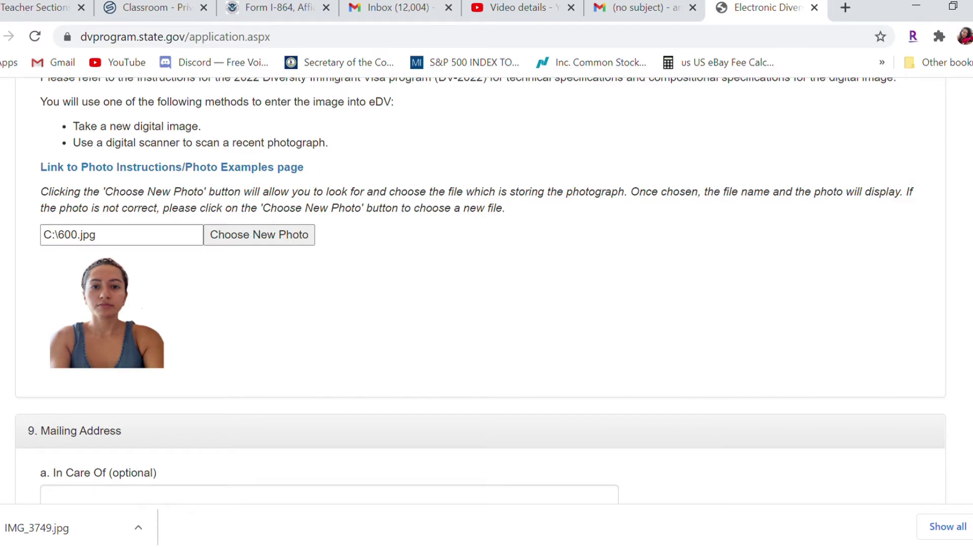
pyautogui.scroll(-2, 480, 290)
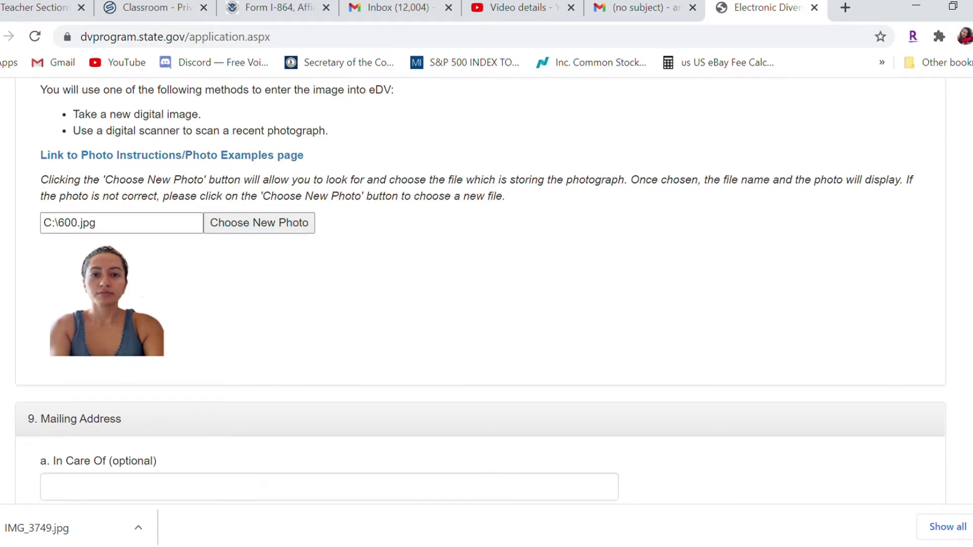
pyautogui.scroll(-3, 480, 291)
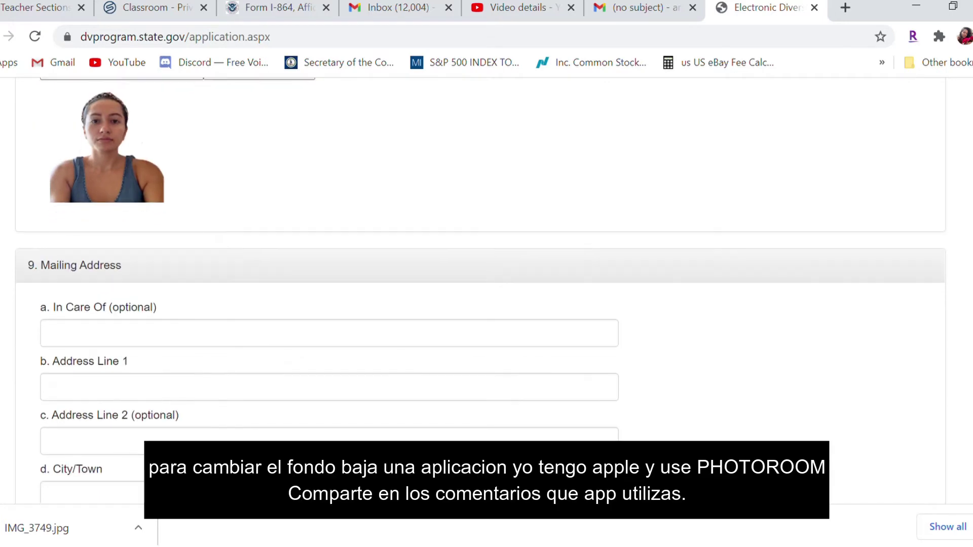
pyautogui.scroll(-1, 362, 183)
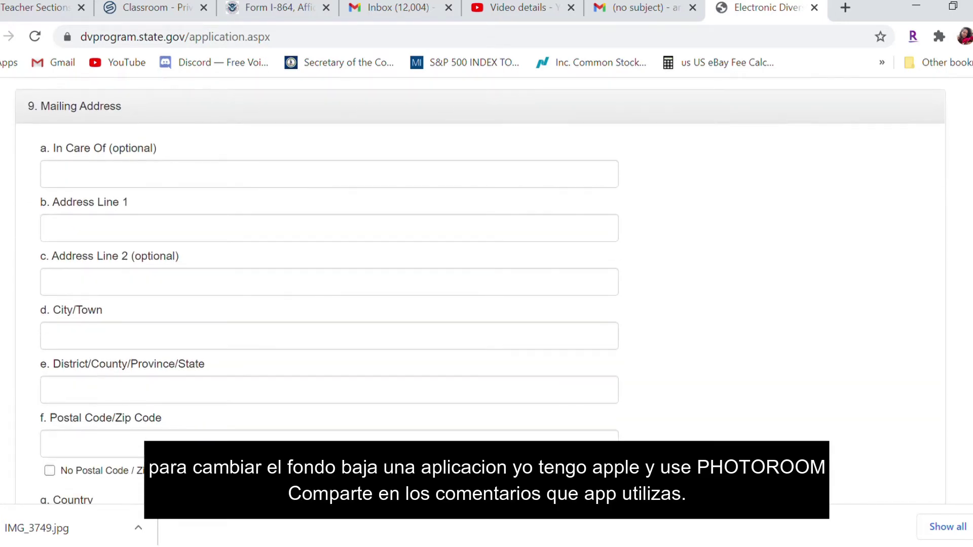
# Enter n/a for In Care Of, then the street address and city
pyautogui.click(337, 182)
pyautogui.write('na')
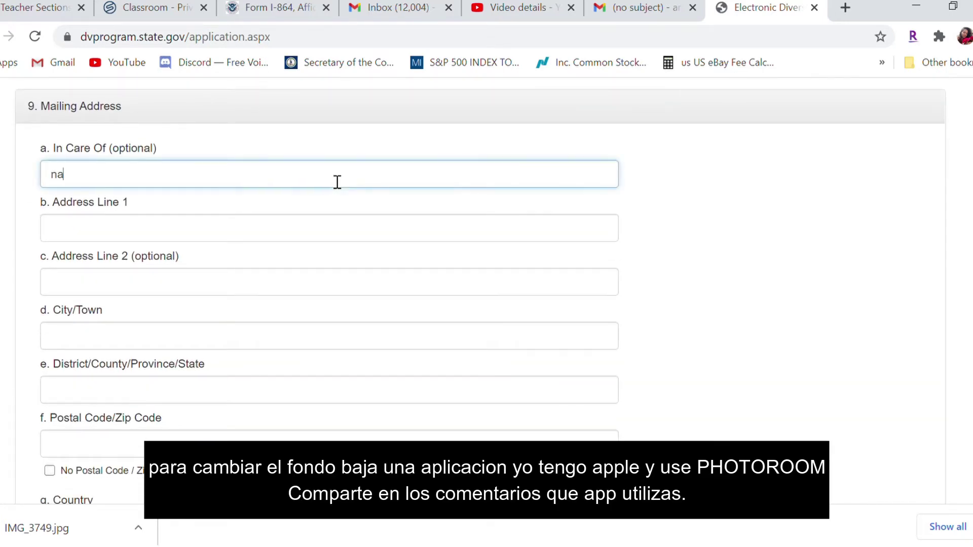
pyautogui.press('BackSpace')
pyautogui.write('/a')
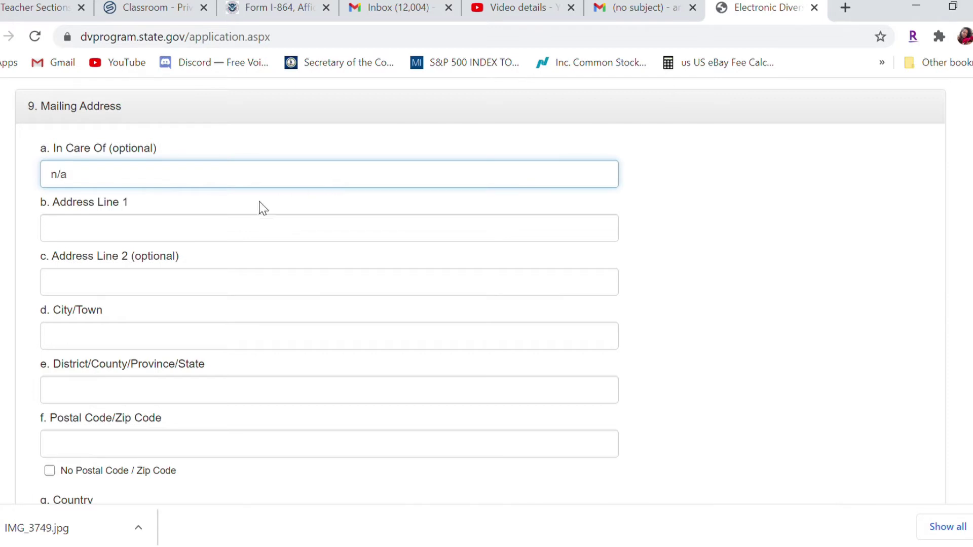
pyautogui.click(158, 231)
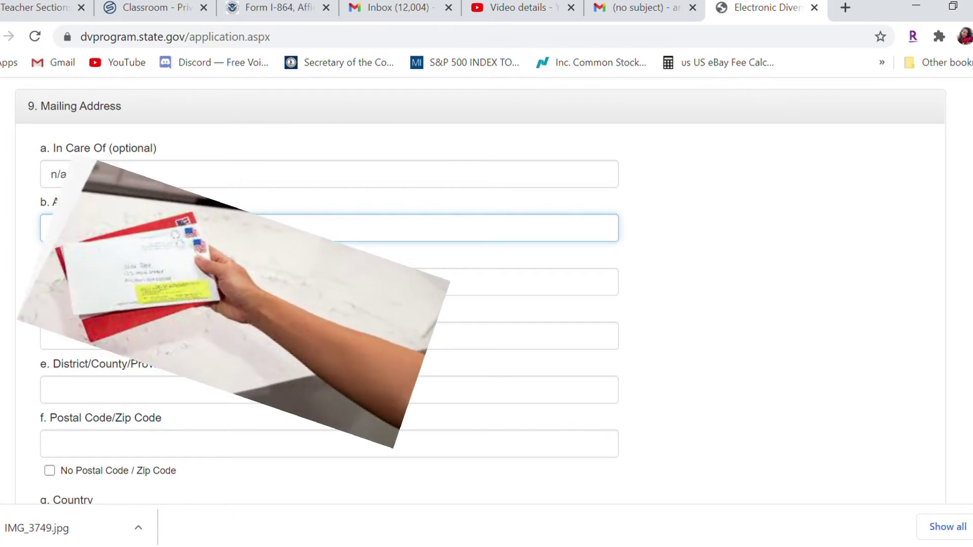
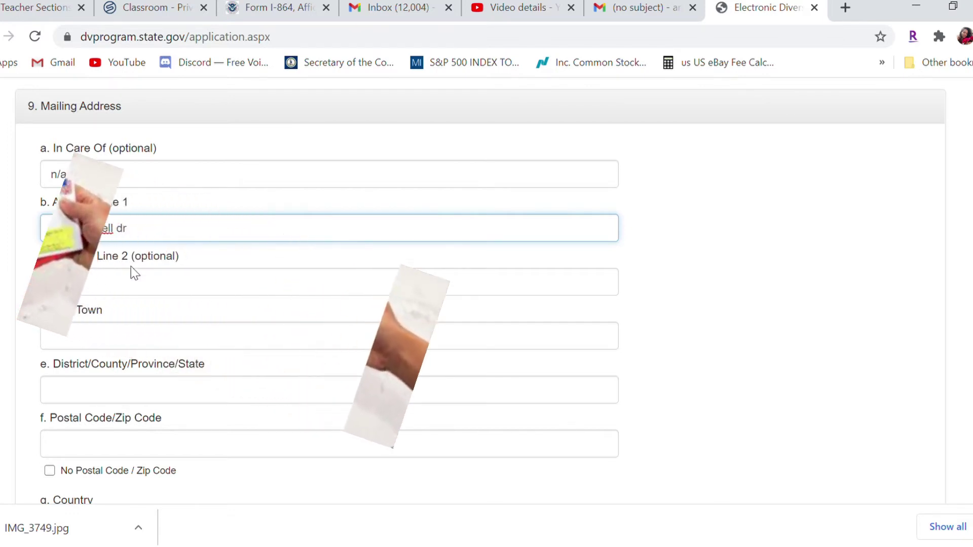
pyautogui.click(96, 339)
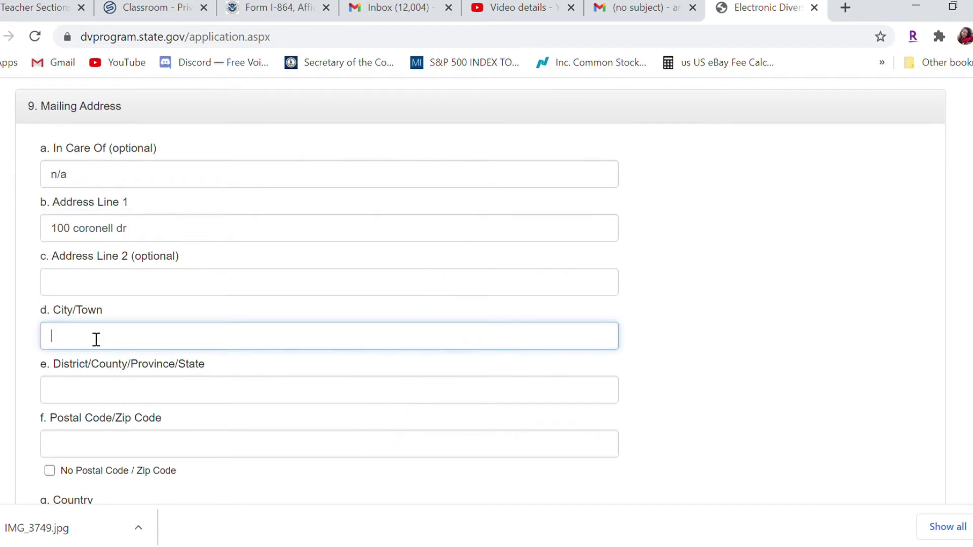
pyautogui.write('JULIA')
# Enter state TX, the postal code, and United States Of America as mailing country
pyautogui.click(99, 391)
pyautogui.write('TX')
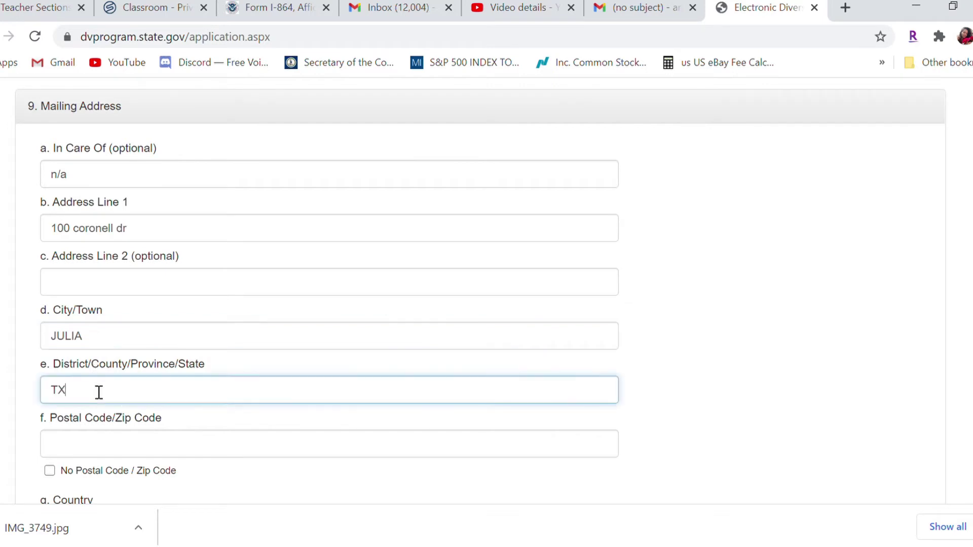
pyautogui.press('Tab')
pyautogui.write('78')
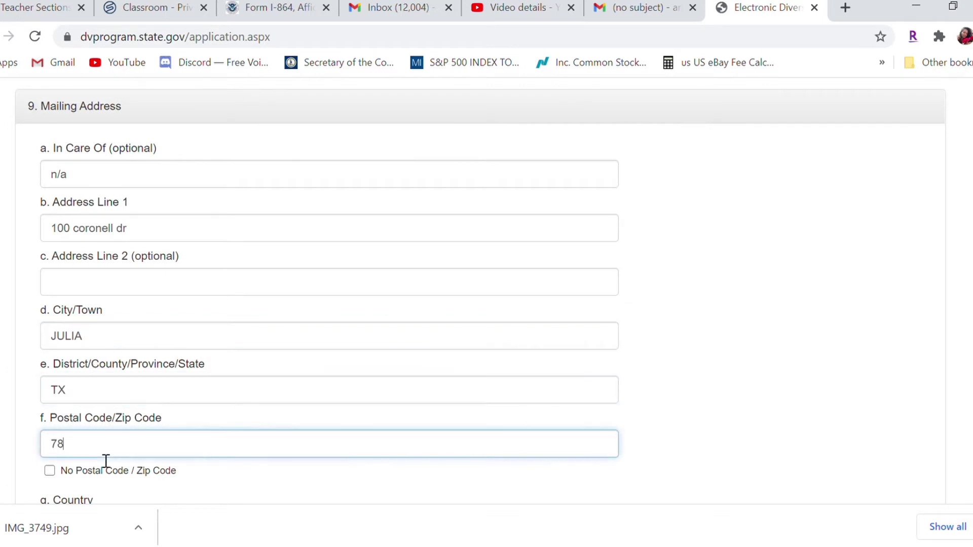
pyautogui.press('BackSpace')
pyautogui.write('7865')
pyautogui.scroll(-5, 432, 286)
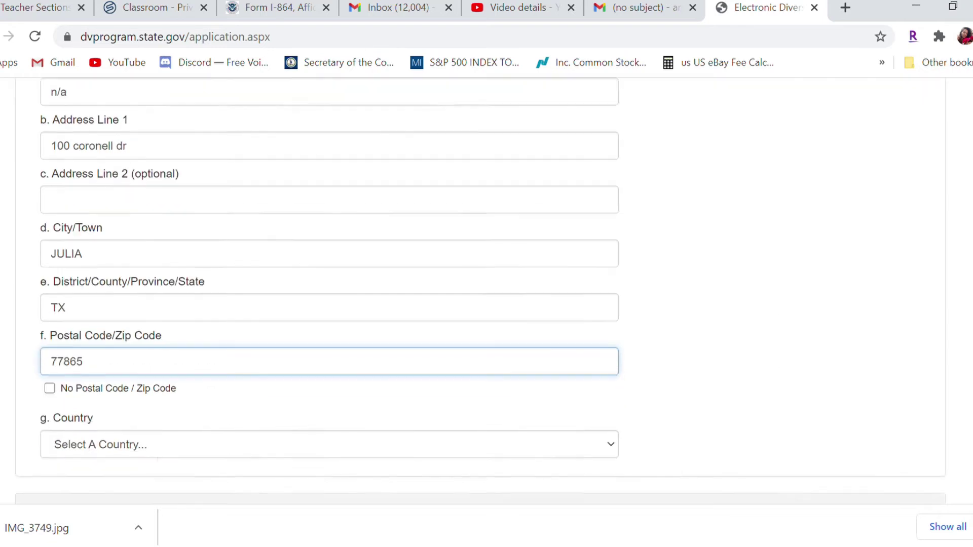
pyautogui.click(397, 236)
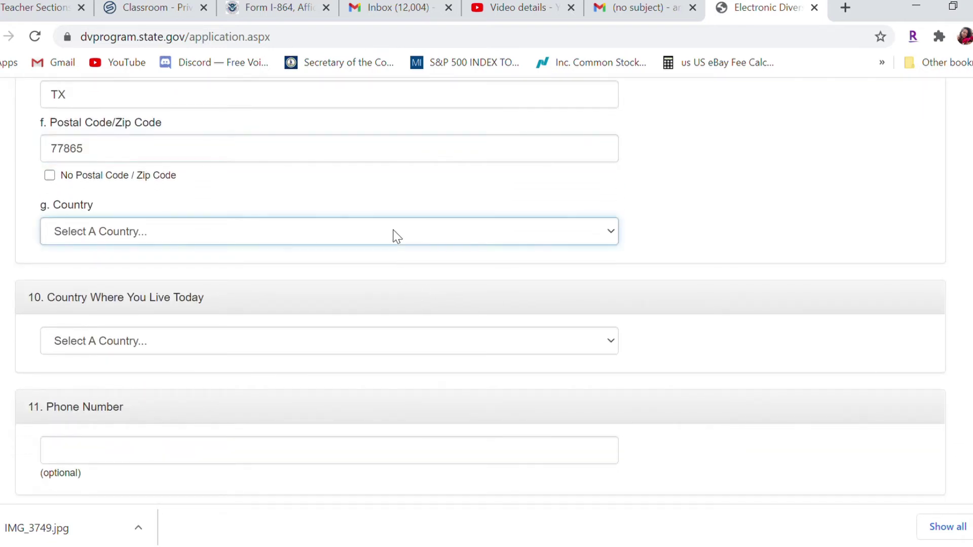
pyautogui.press('u')
pyautogui.press('u')
pyautogui.press('u')
pyautogui.press('u')
pyautogui.press('u')
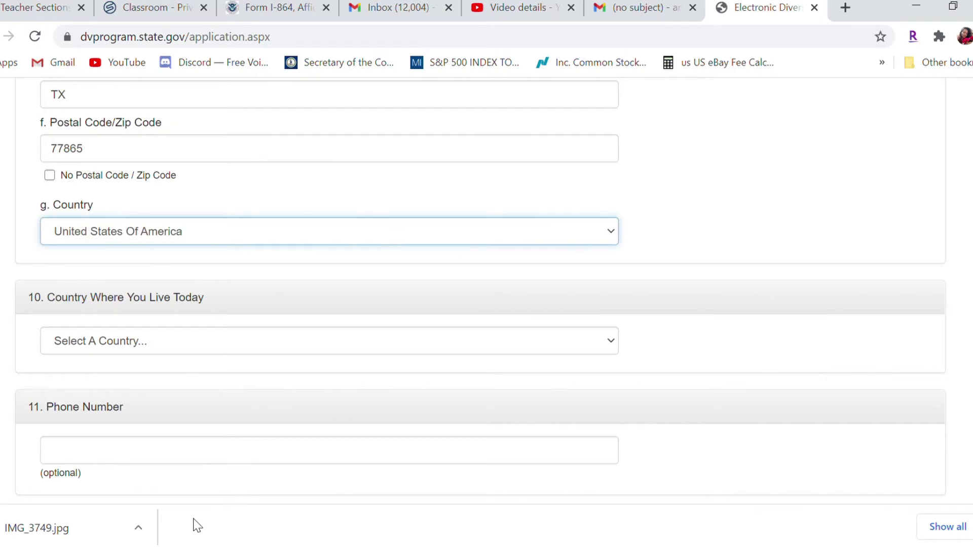
pyautogui.scroll(-2, 470, 295)
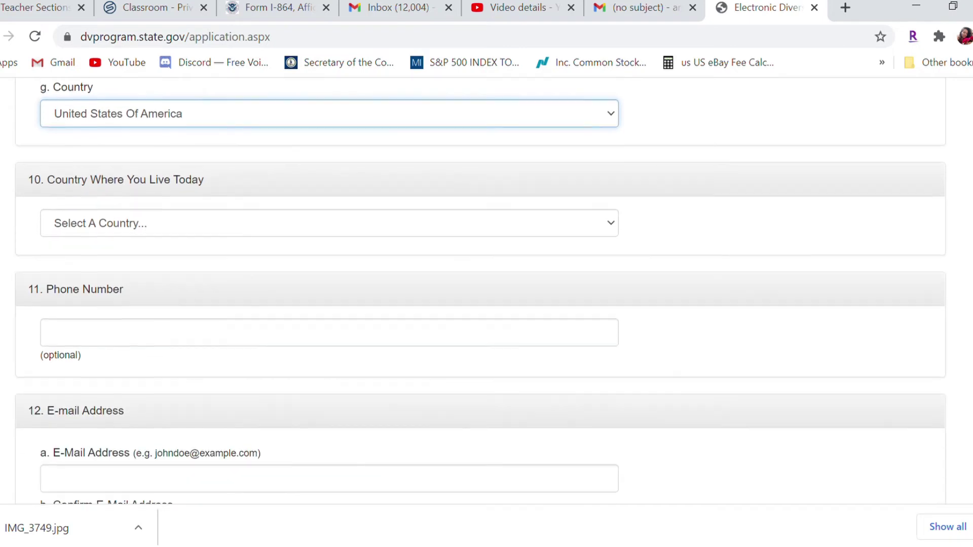
# Set country of residence to United States Of America and enter the phone number
pyautogui.click(390, 223)
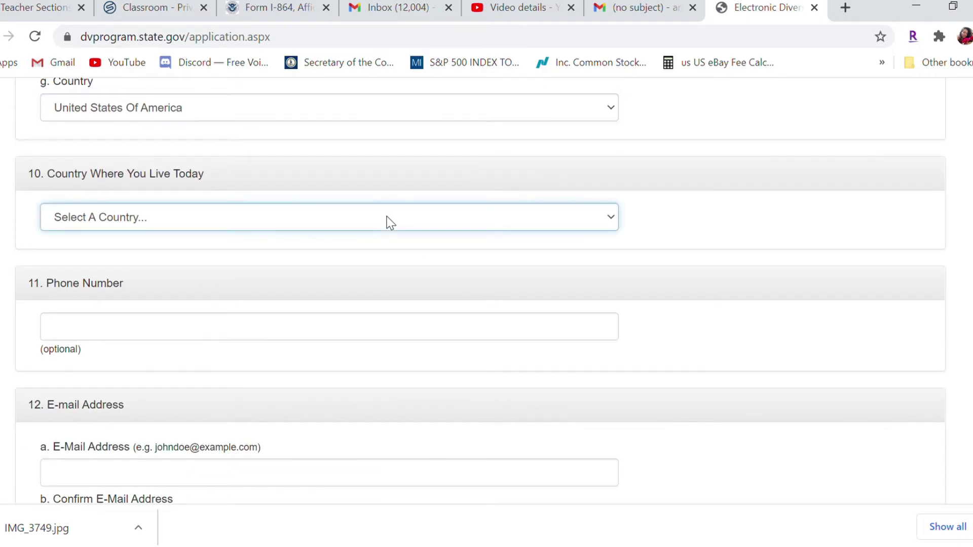
pyautogui.press('u')
pyautogui.press('u')
pyautogui.press('u')
pyautogui.press('u')
pyautogui.press('u')
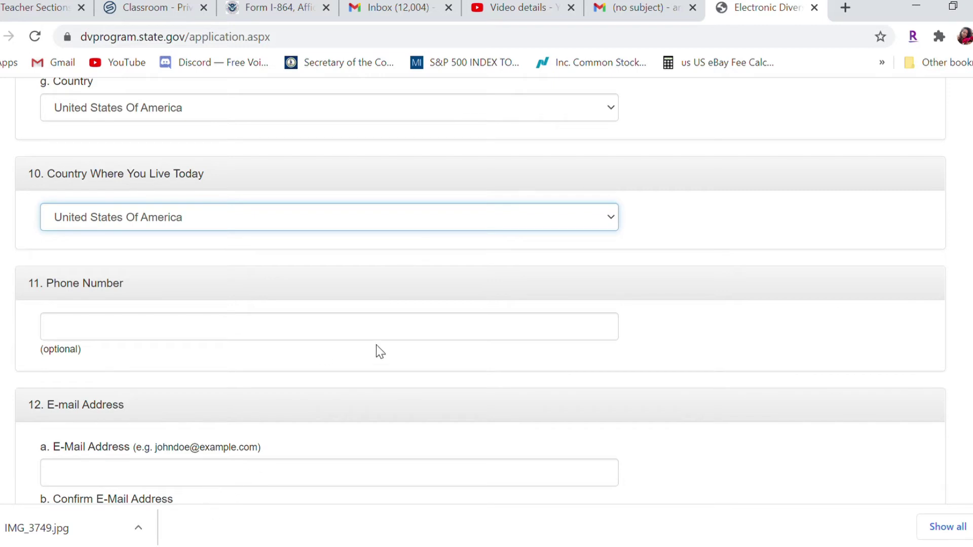
pyautogui.click(308, 338)
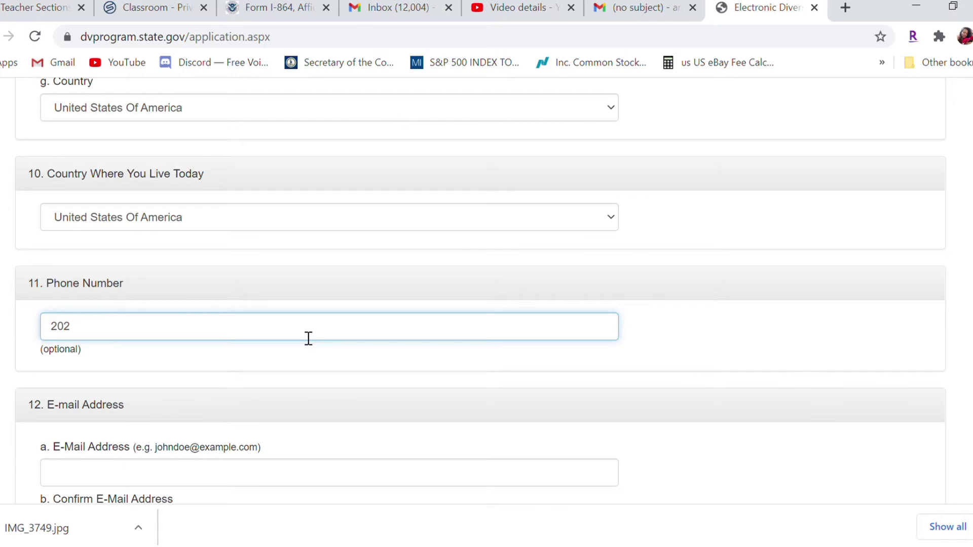
# Enter the entrant's e-mail address and retype it in the confirmation field
pyautogui.scroll(-3, 968, 324)
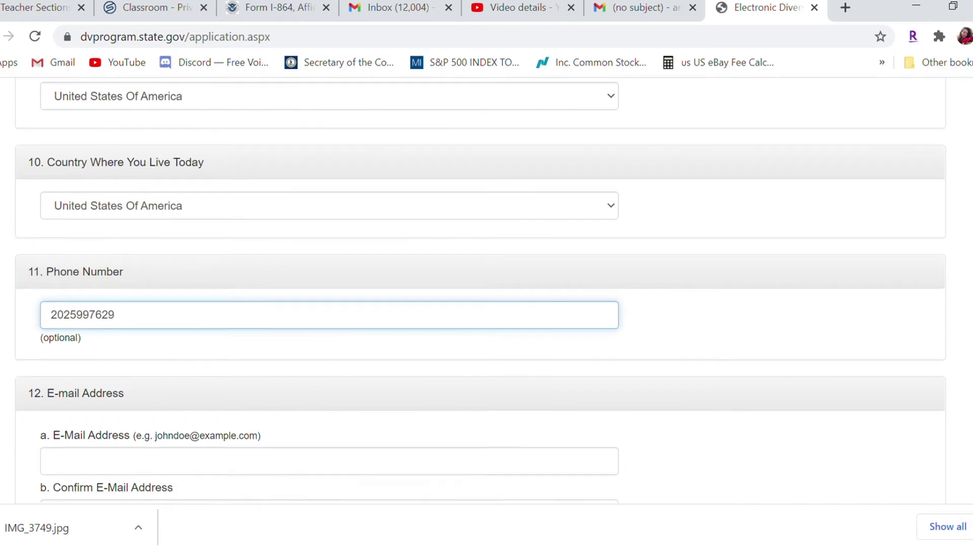
pyautogui.click(292, 296)
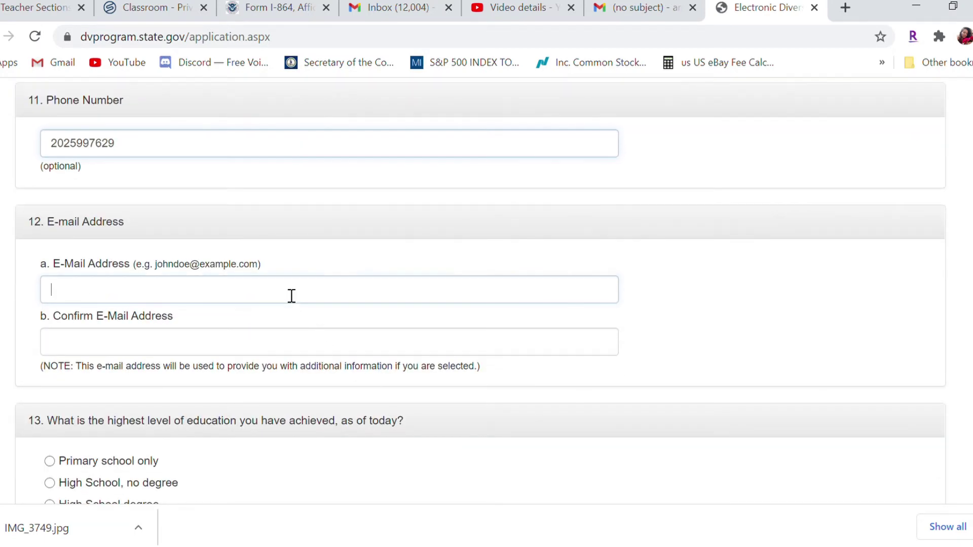
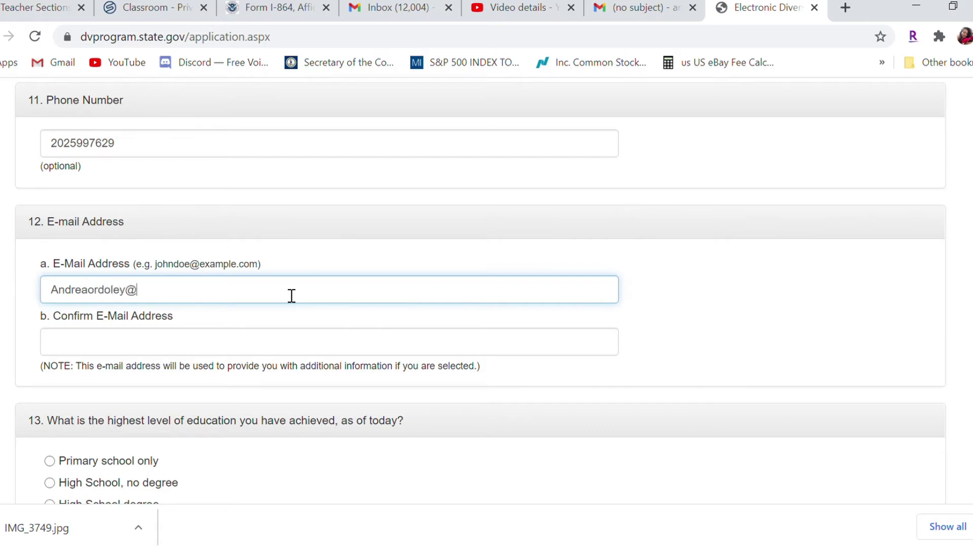
pyautogui.press('Tab')
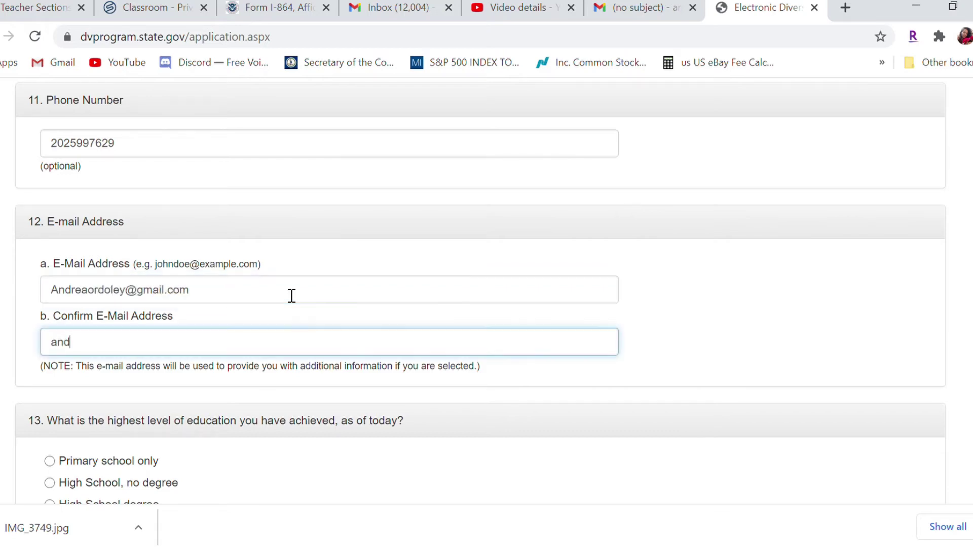
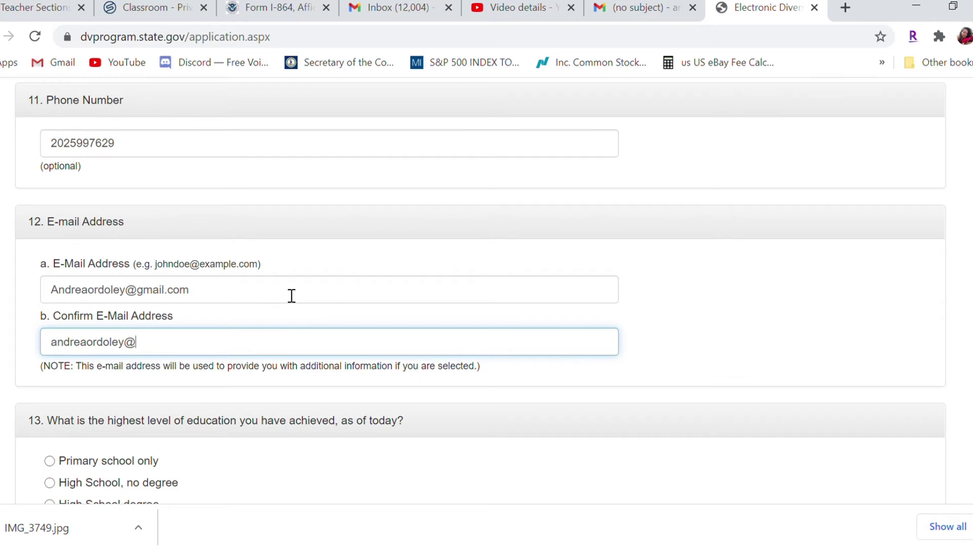
# Choose University Degree as the highest level of education
pyautogui.scroll(-5, 339, 235)
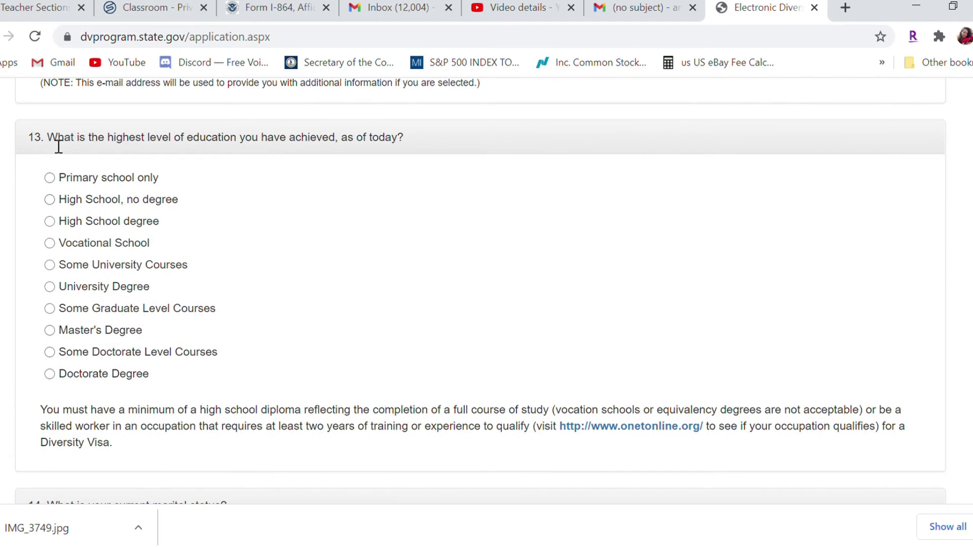
pyautogui.moveTo(51, 138); pyautogui.dragTo(439, 146)
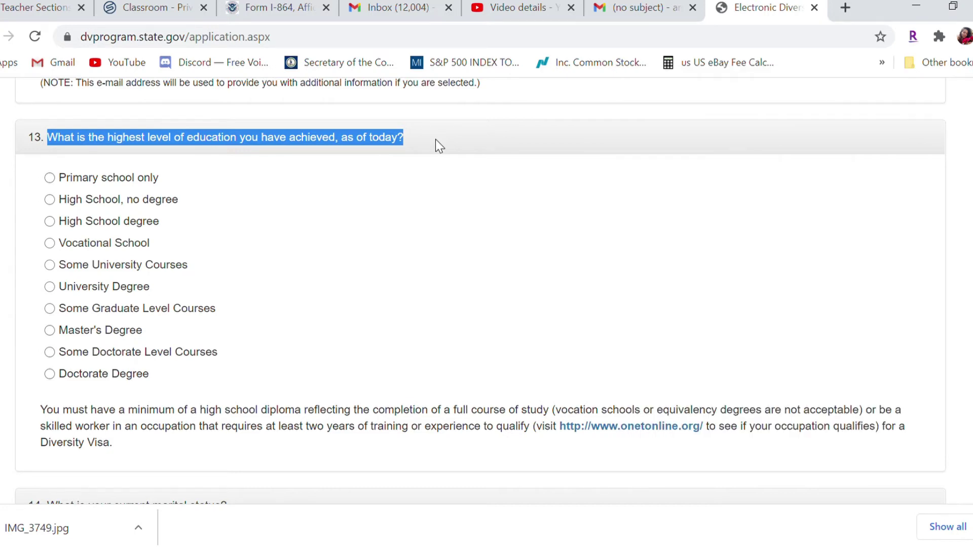
pyautogui.click(50, 287)
# Try the marital status options, settling on Unmarried
pyautogui.scroll(-2, 480, 291)
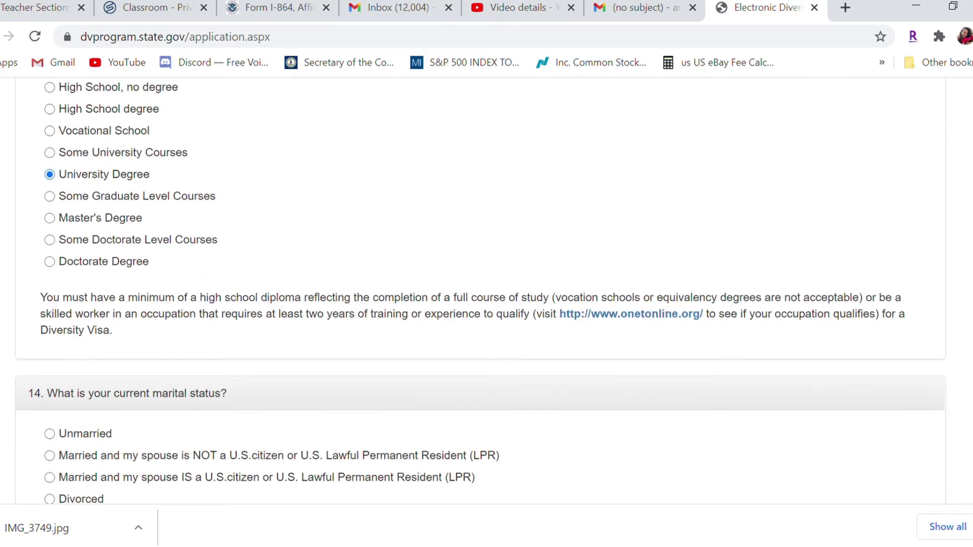
pyautogui.scroll(-4, 480, 294)
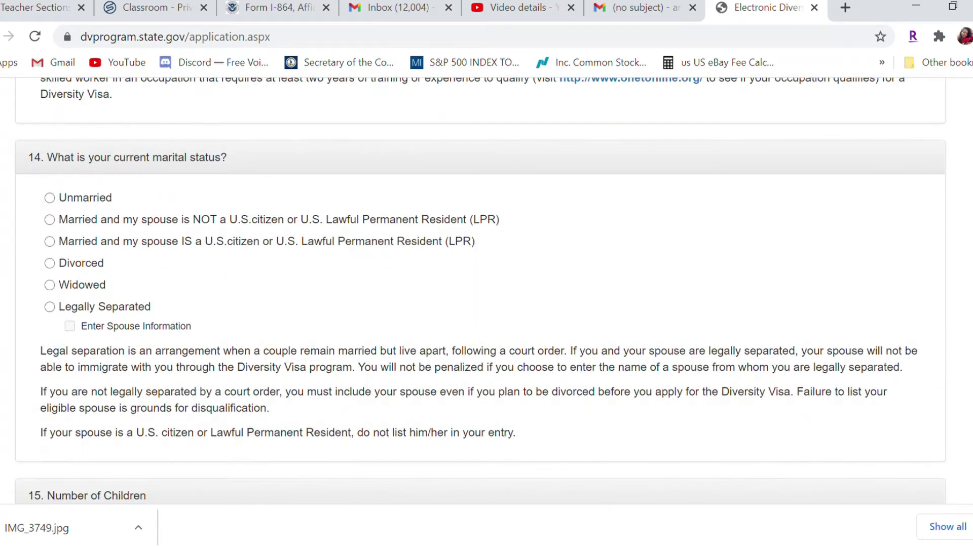
pyautogui.moveTo(52, 161); pyautogui.dragTo(231, 163)
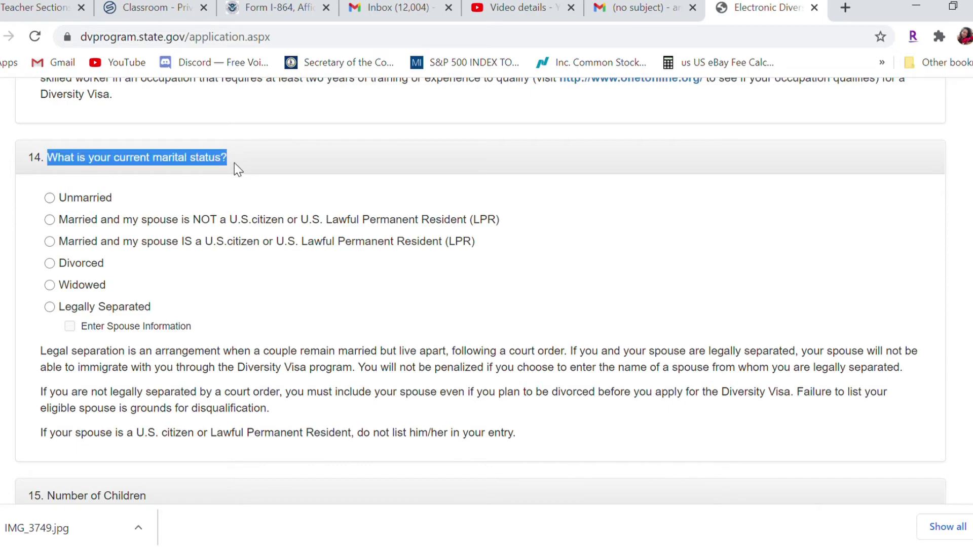
pyautogui.click(50, 198)
pyautogui.click(50, 220)
pyautogui.click(53, 277)
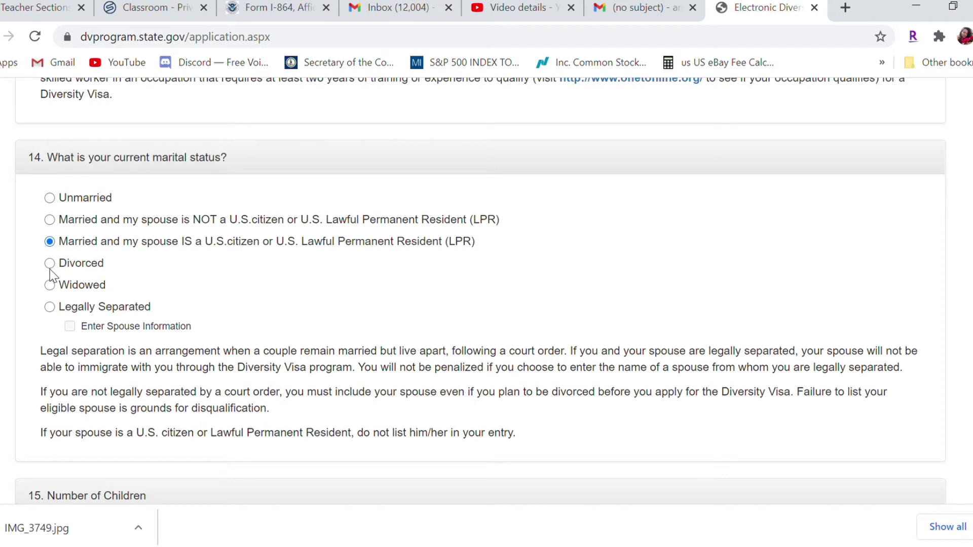
pyautogui.click(50, 264)
pyautogui.click(50, 285)
pyautogui.click(50, 308)
pyautogui.click(51, 198)
# Highlight and read the notes on citizen spouses and legal separation
pyautogui.scroll(-1, 480, 288)
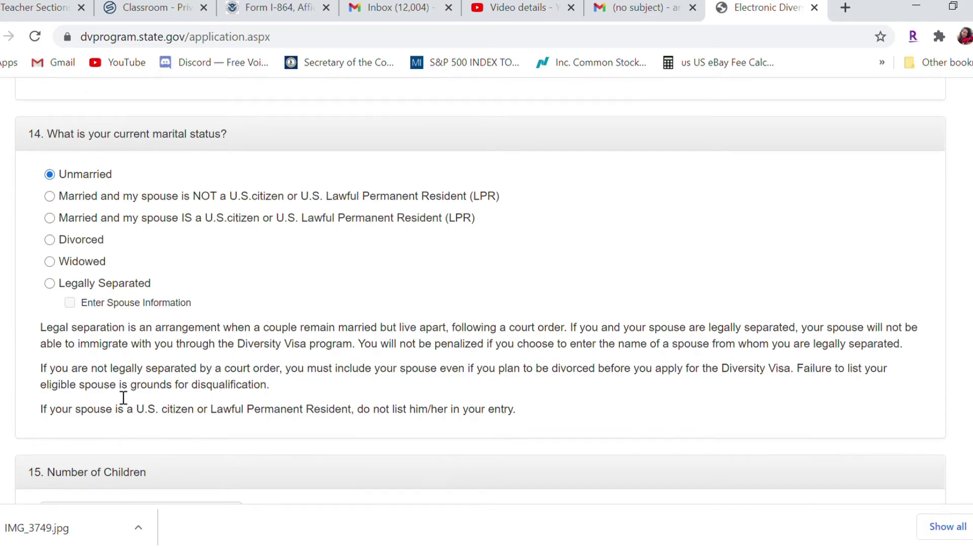
pyautogui.moveTo(35, 409); pyautogui.dragTo(520, 421)
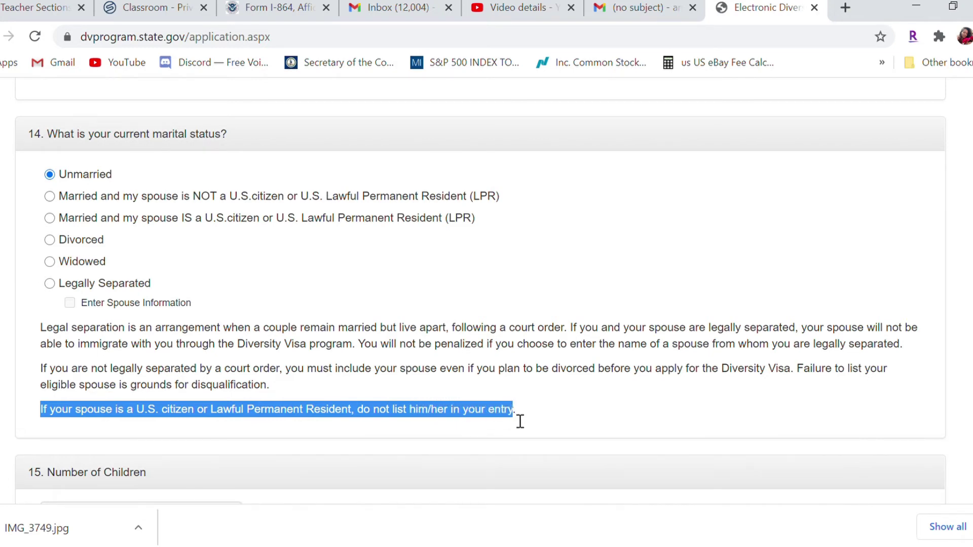
pyautogui.click(656, 384)
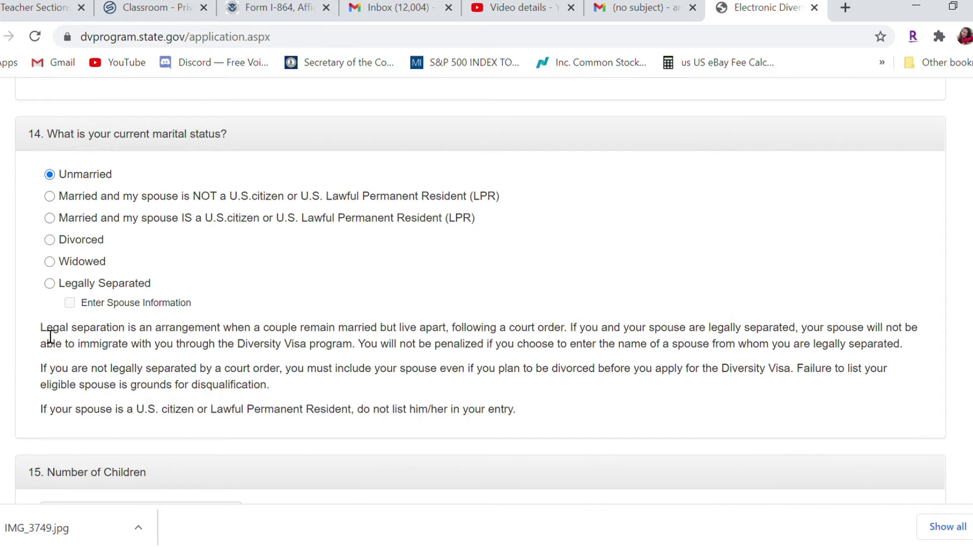
pyautogui.moveTo(43, 329); pyautogui.dragTo(551, 416)
pyautogui.click(920, 411)
# Enter 1 as the number of children and continue past Part One
pyautogui.scroll(-2, 920, 410)
pyautogui.scroll(-2, 486, 294)
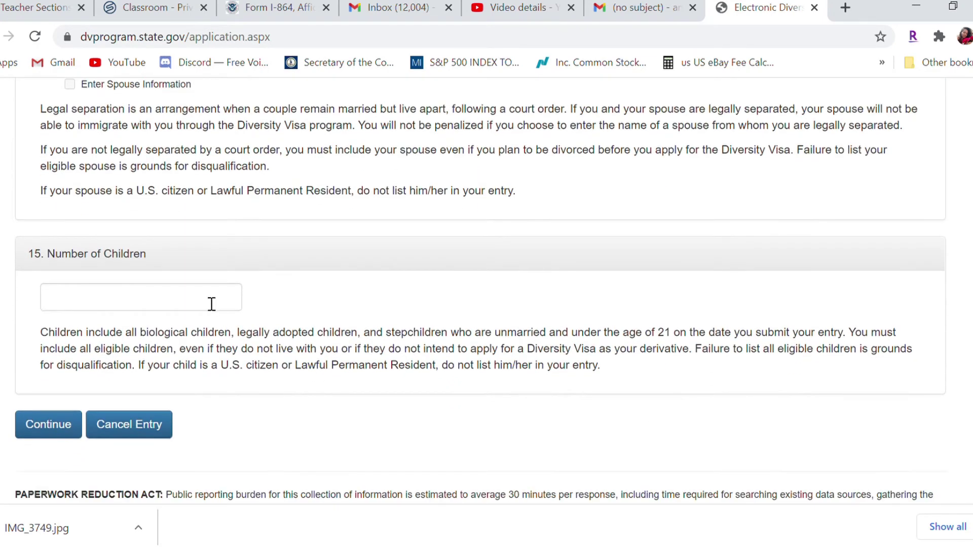
pyautogui.click(207, 303)
pyautogui.write('1')
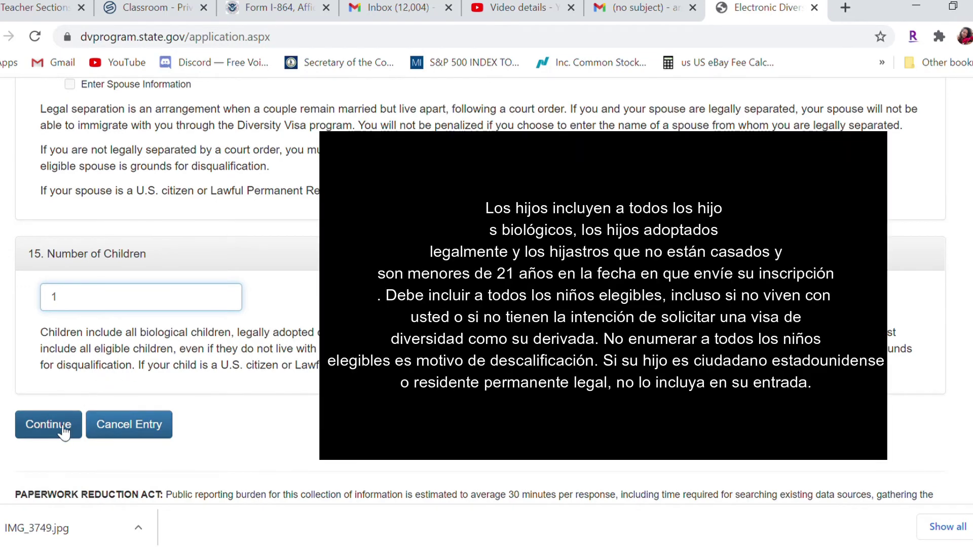
pyautogui.click(62, 429)
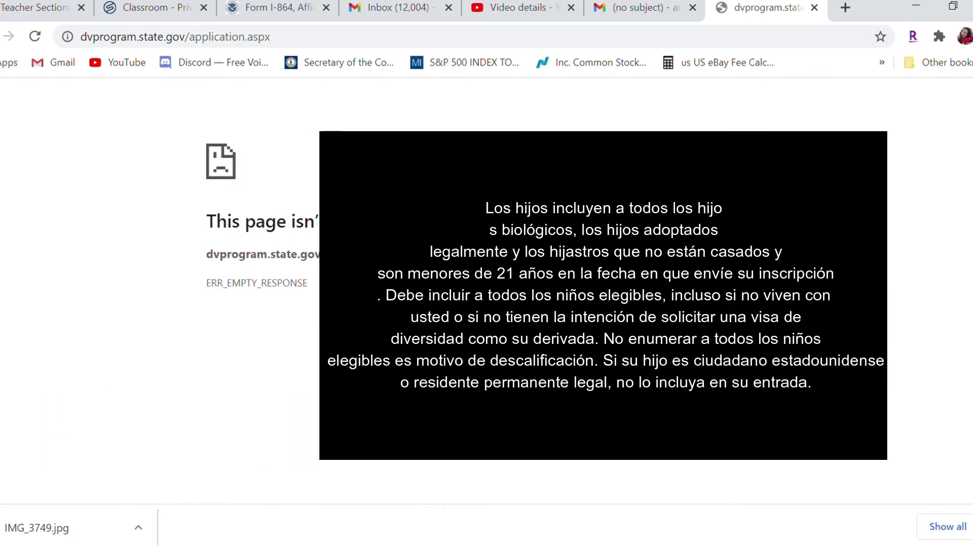
# Reload the form, confirm resubmitting the data, and submit Part One again
pyautogui.click(35, 37)
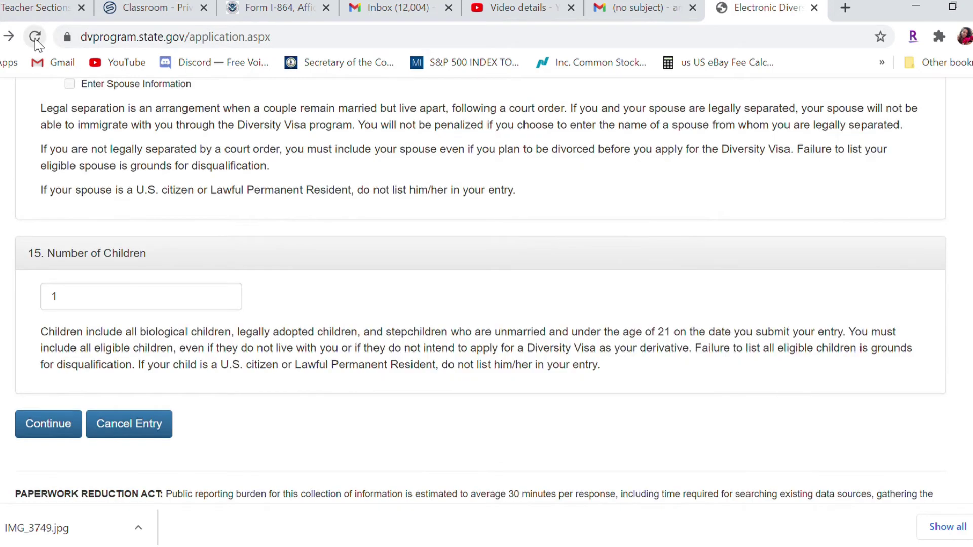
pyautogui.click(36, 42)
pyautogui.click(550, 172)
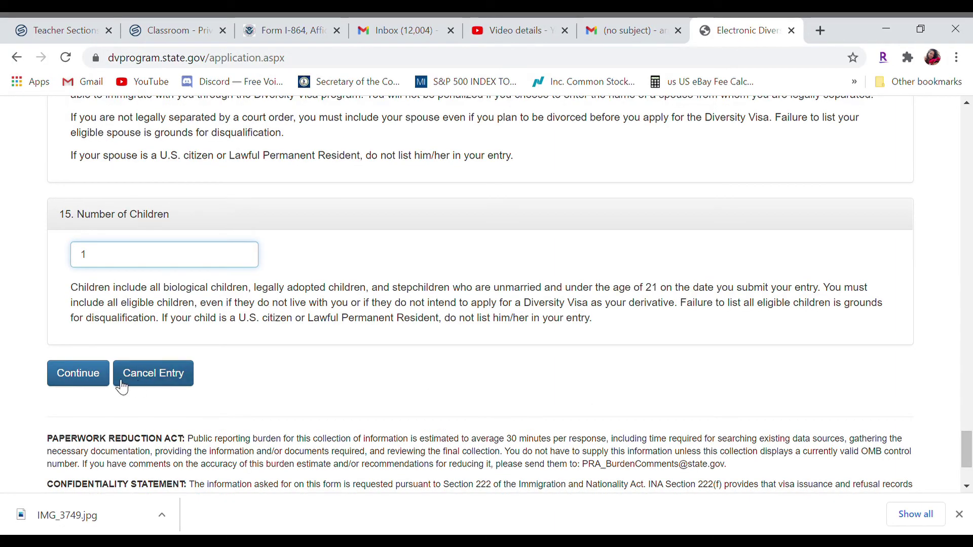
pyautogui.click(92, 377)
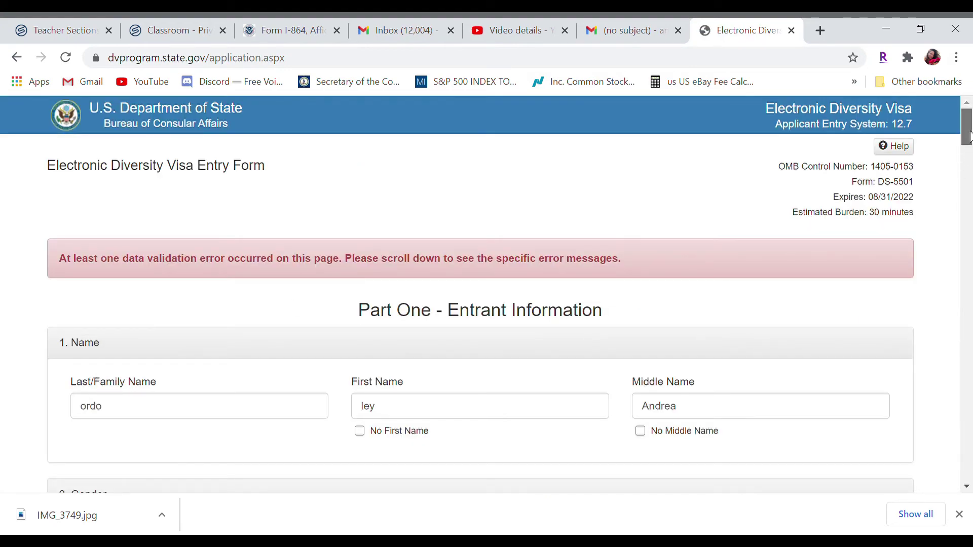
# Change the mailing postal code to the five-digit 23255 and submit the corrected Part One
pyautogui.moveTo(968, 136); pyautogui.dragTo(969, 337)
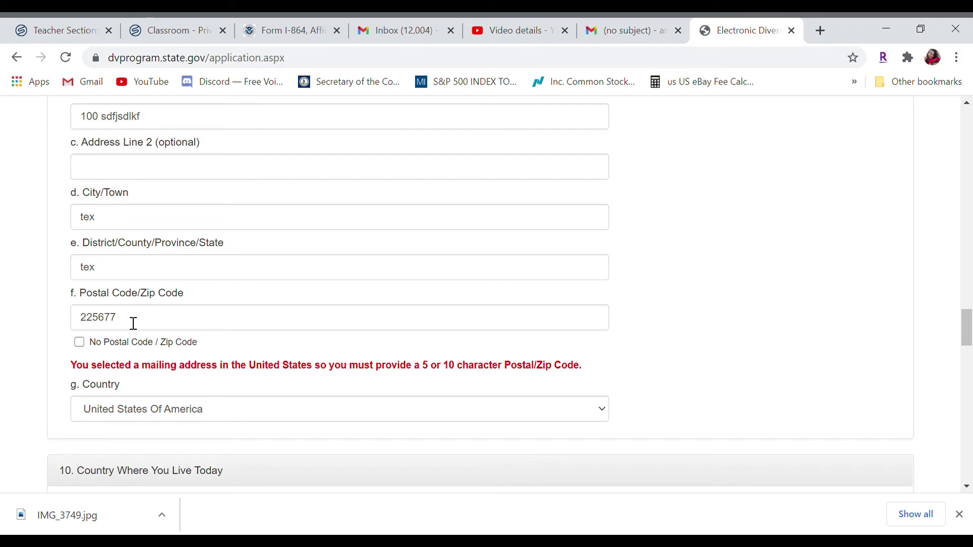
pyautogui.moveTo(133, 322); pyautogui.dragTo(2, 320)
pyautogui.write('2325567')
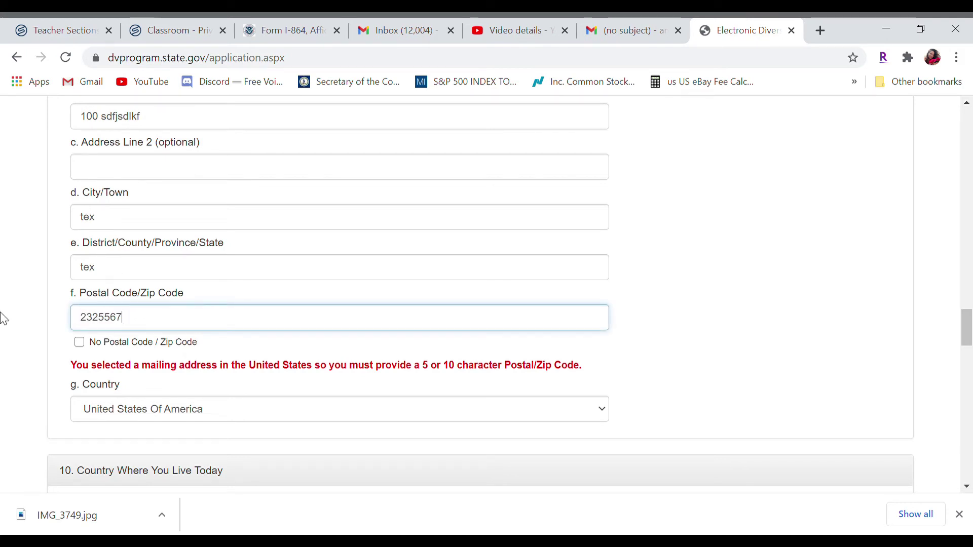
pyautogui.write('\\')
pyautogui.press('BackSpace')
pyautogui.press('BackSpace')
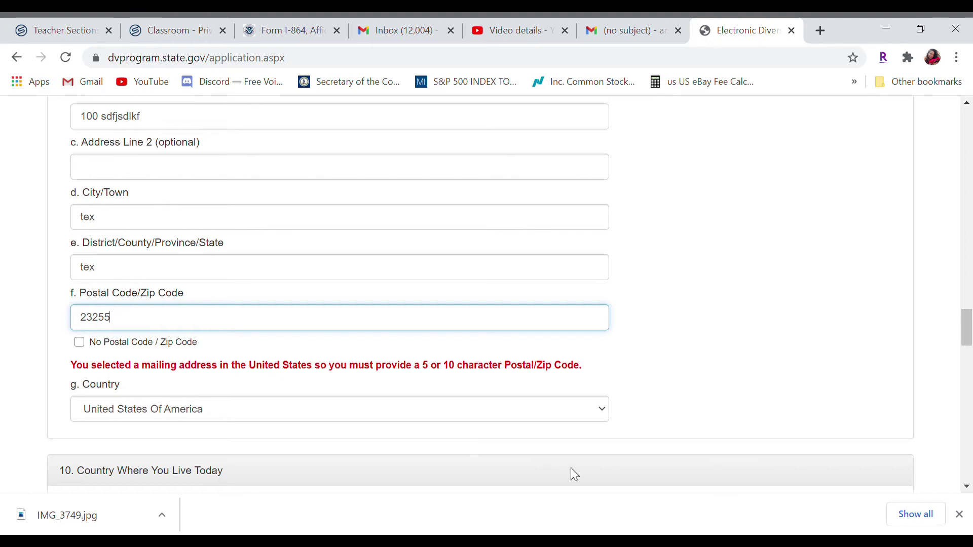
pyautogui.moveTo(967, 338); pyautogui.dragTo(966, 471)
pyautogui.click(72, 257)
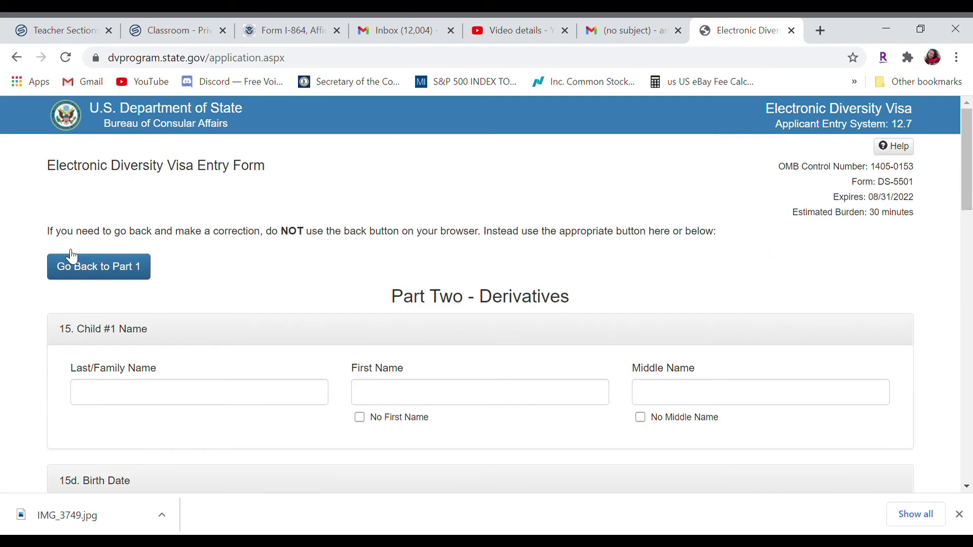
# Go through the child's name fields and mark that the child has no middle name
pyautogui.click(157, 396)
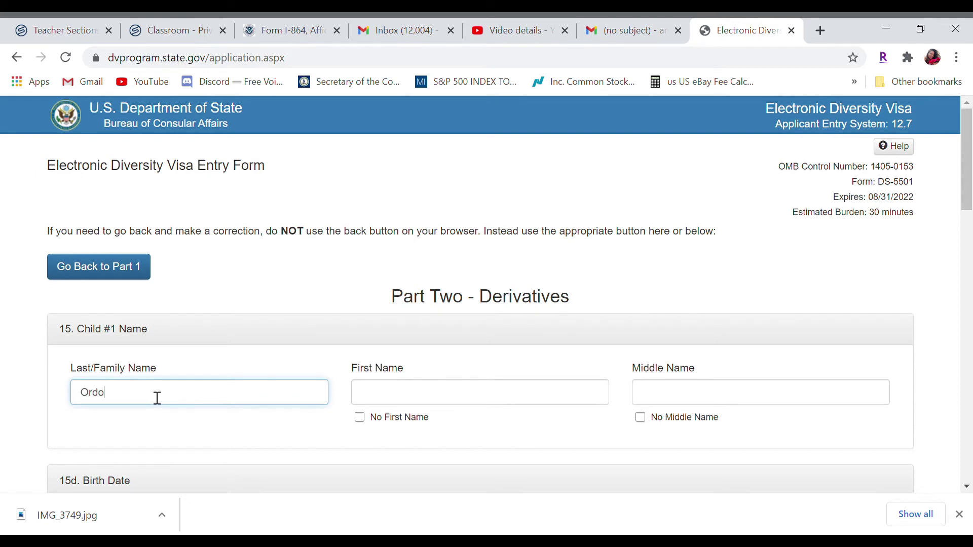
pyautogui.press('Tab')
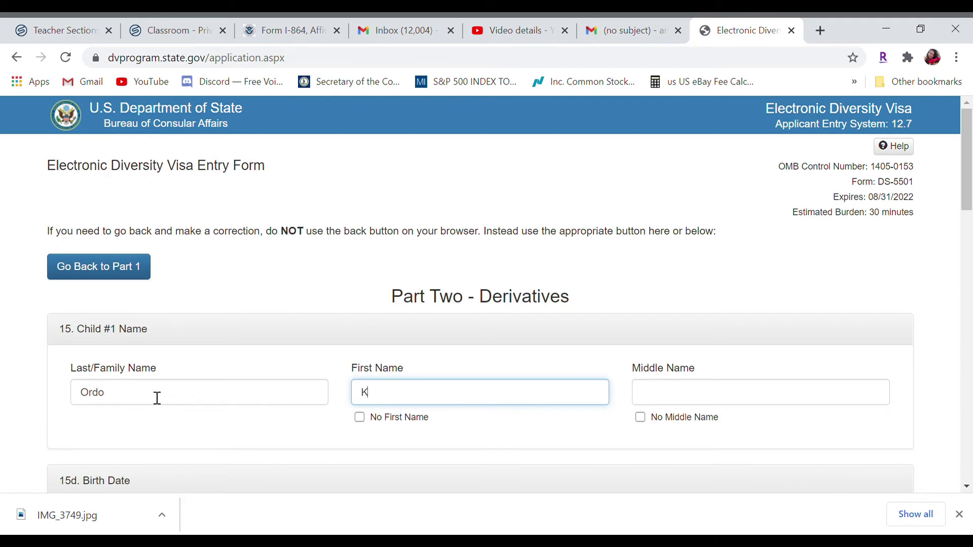
pyautogui.press('Tab')
pyautogui.click(640, 417)
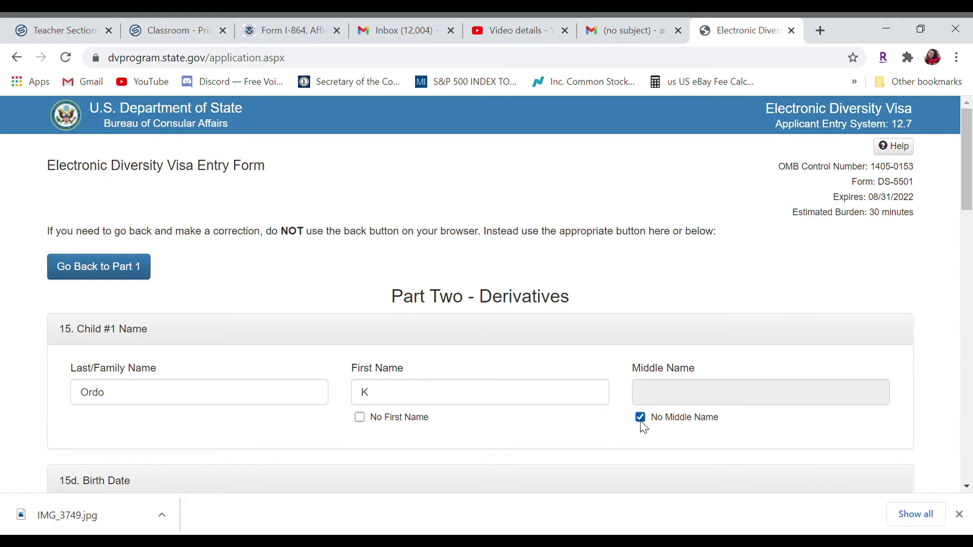
pyautogui.scroll(-5, 970, 190)
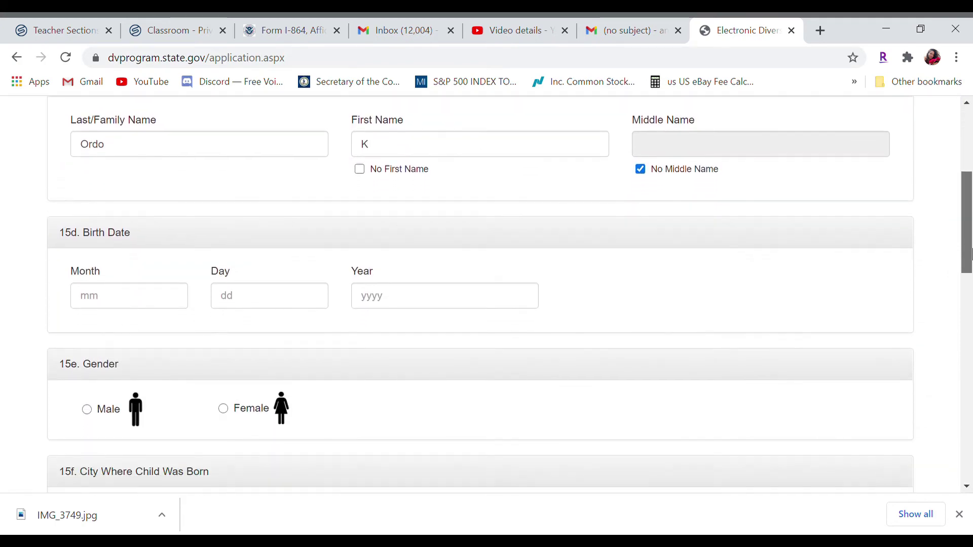
# Enter the child's birth date as 10/7/2011 and mark the child as female
pyautogui.click(142, 305)
pyautogui.write('10')
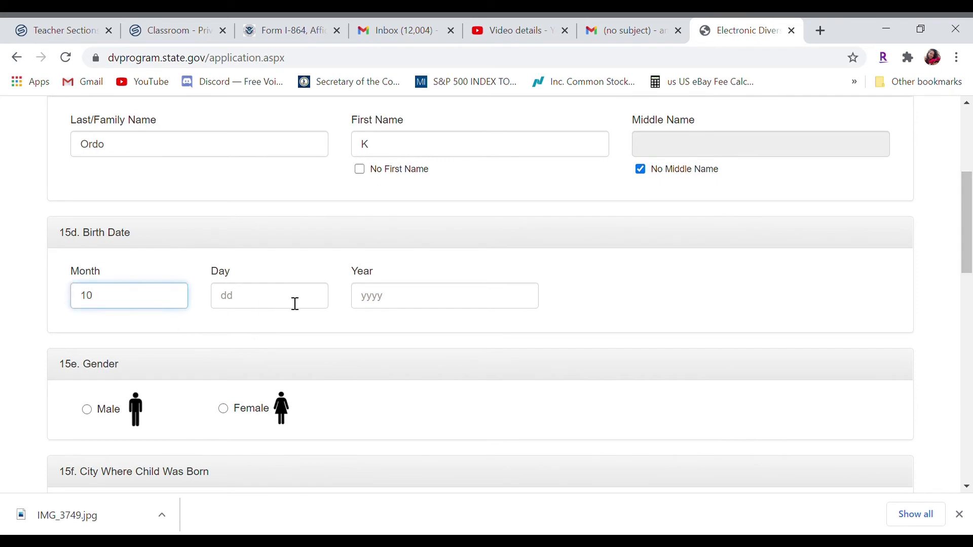
pyautogui.click(296, 303)
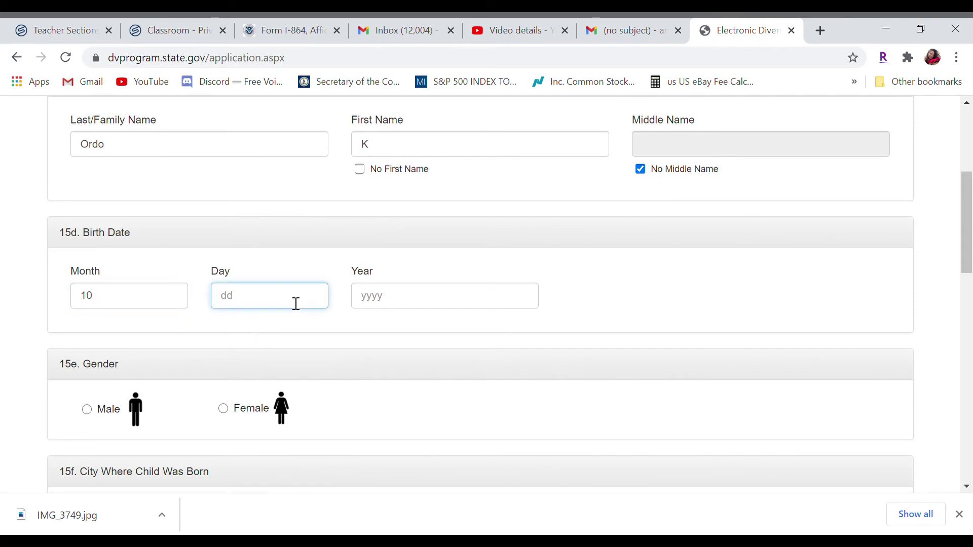
pyautogui.press('BackSpace')
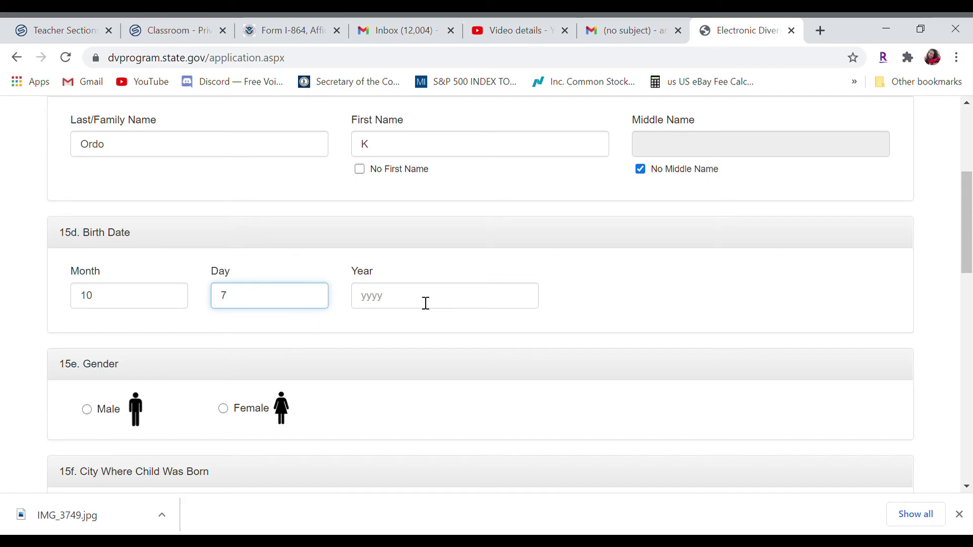
pyautogui.click(426, 303)
pyautogui.write('201')
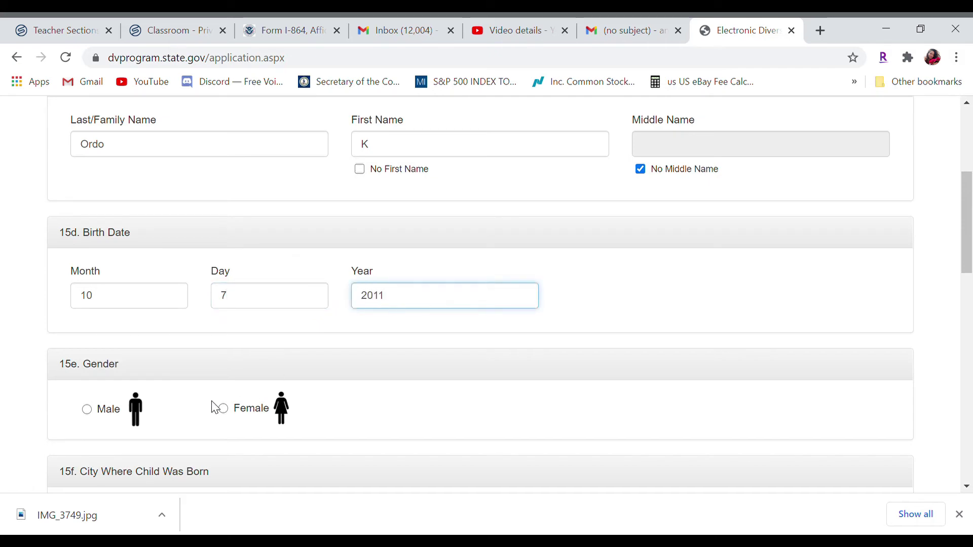
pyautogui.write('1')
pyautogui.click(222, 408)
# Set the child's birth country to United States Of America and birth city to Houston
pyautogui.scroll(-1, 968, 266)
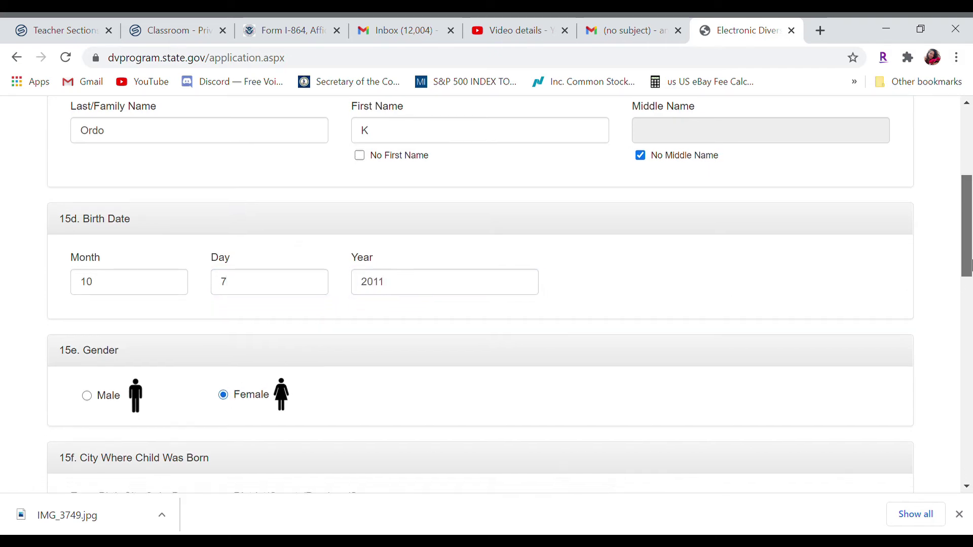
pyautogui.scroll(-5, 967, 265)
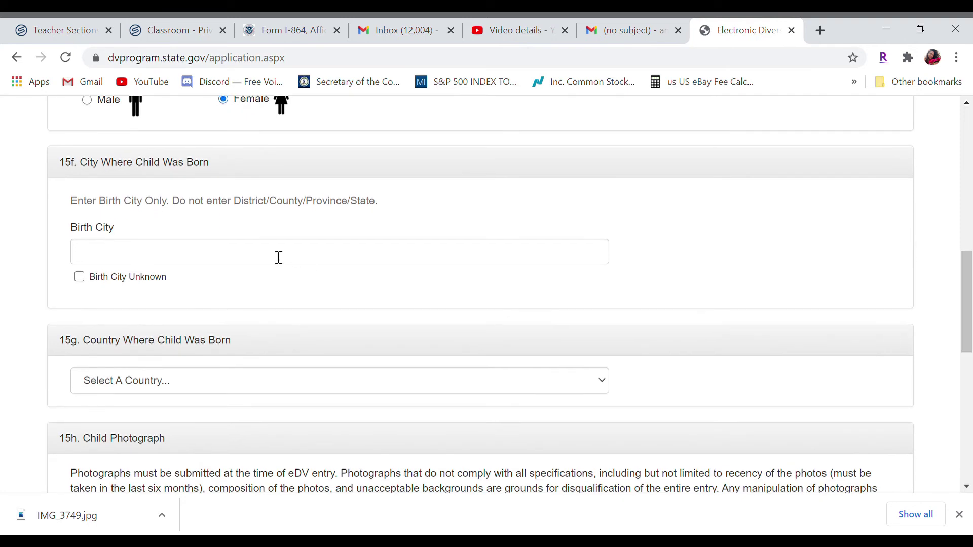
pyautogui.click(278, 258)
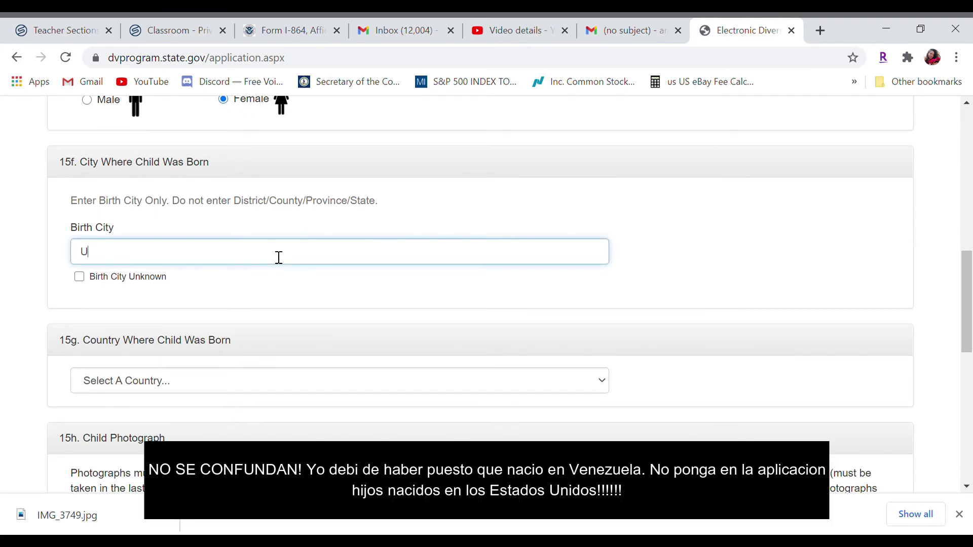
pyautogui.click(182, 389)
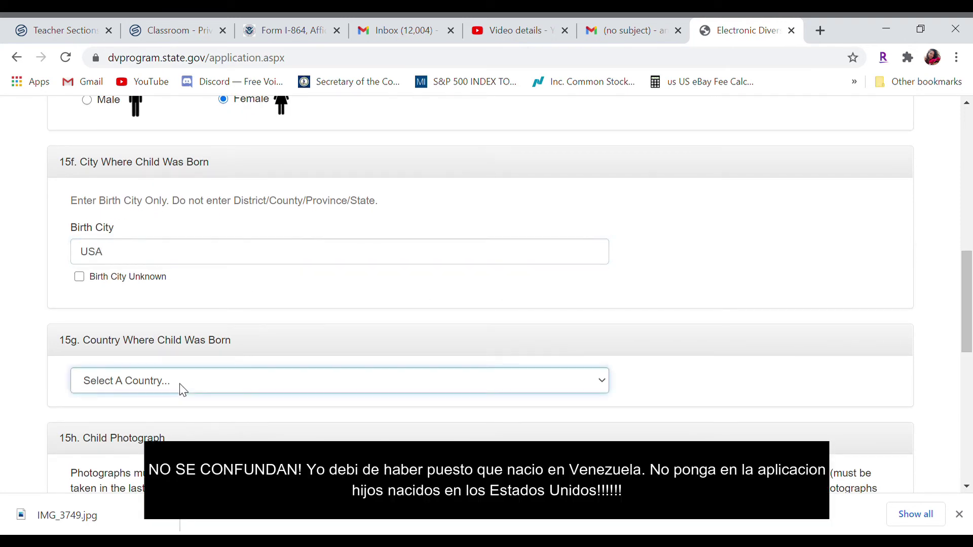
pyautogui.press('u')
pyautogui.press('Down')
pyautogui.press('Down')
pyautogui.press('Down')
pyautogui.press('Down')
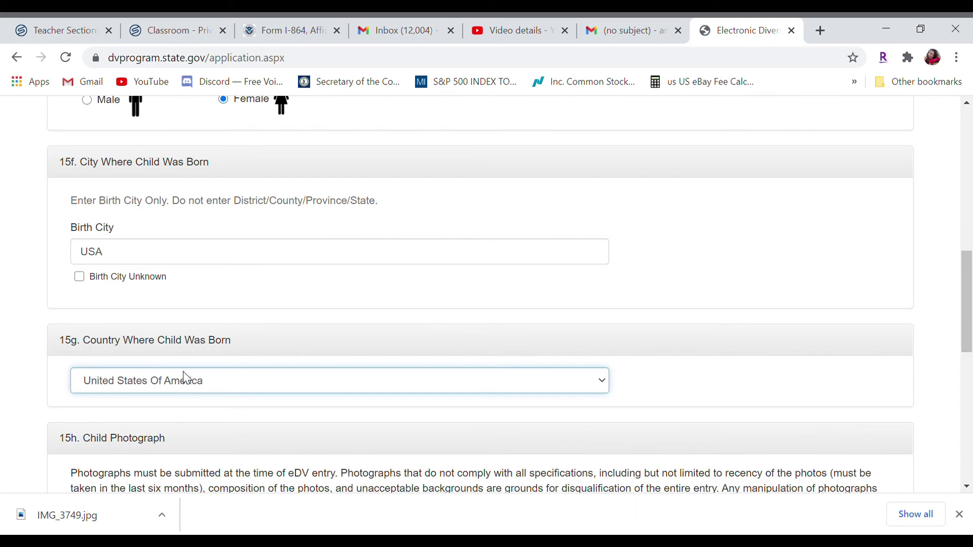
pyautogui.click(771, 268)
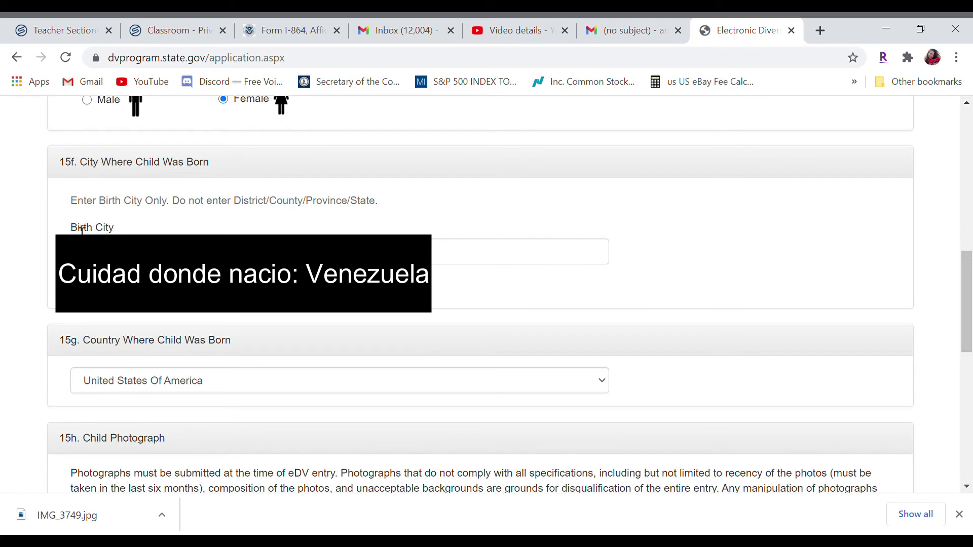
pyautogui.moveTo(82, 231); pyautogui.dragTo(121, 233)
pyautogui.click(86, 251)
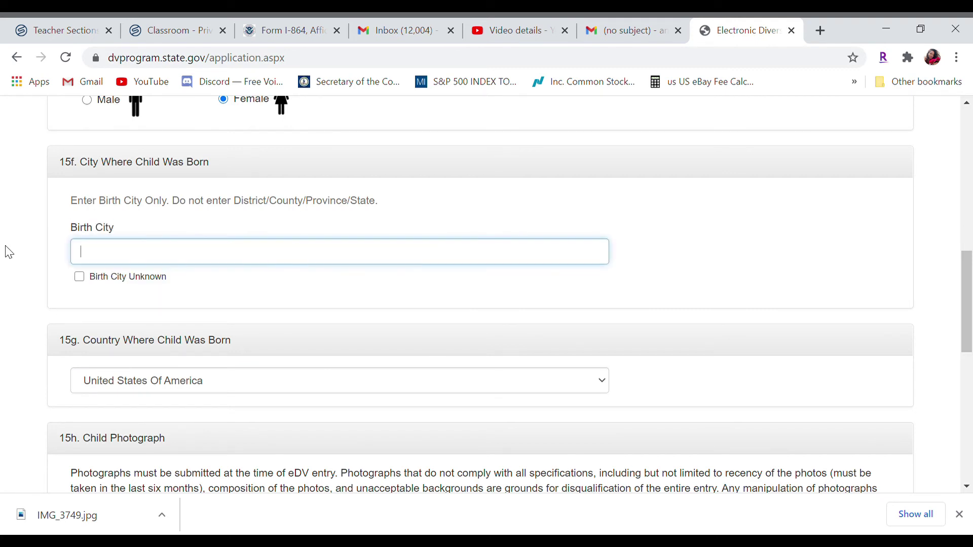
pyautogui.write('Houston')
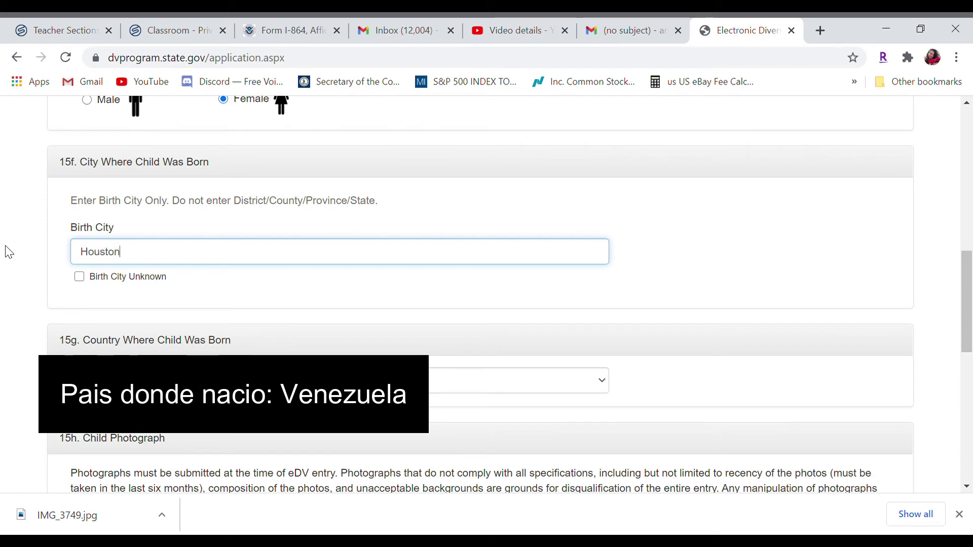
pyautogui.moveTo(967, 278); pyautogui.dragTo(969, 364)
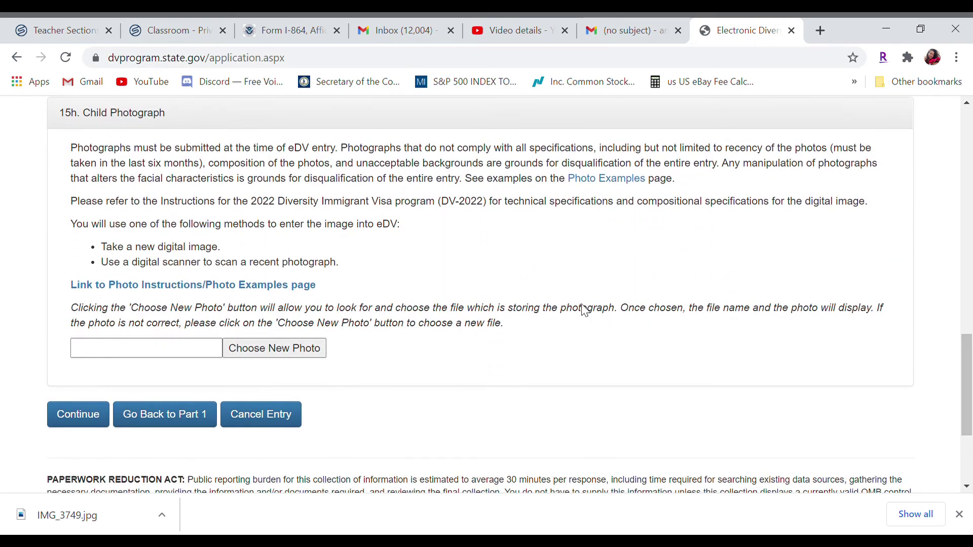
# Attach 600.jpg as the child's photo and continue to the entry review page
pyautogui.click(297, 349)
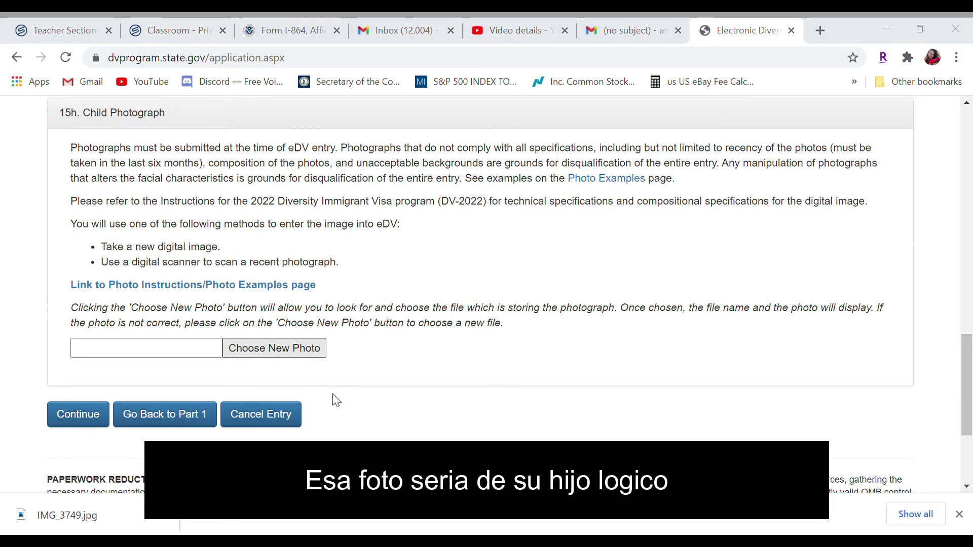
pyautogui.press('Return')
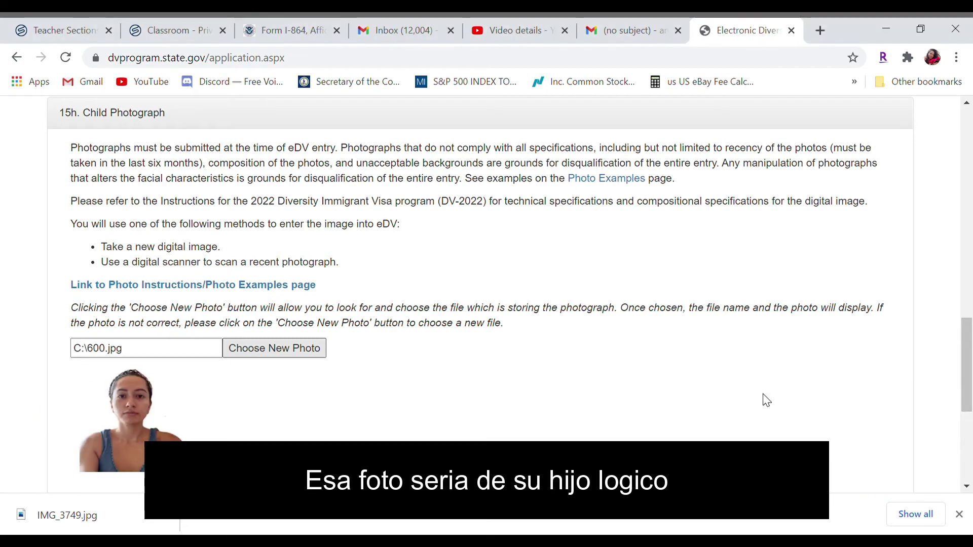
pyautogui.moveTo(967, 370); pyautogui.dragTo(970, 423)
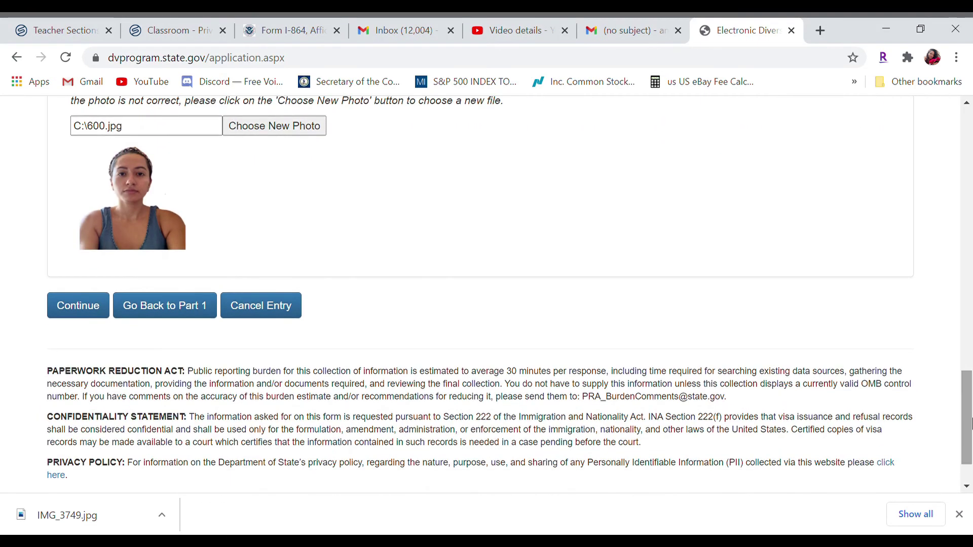
pyautogui.click(84, 313)
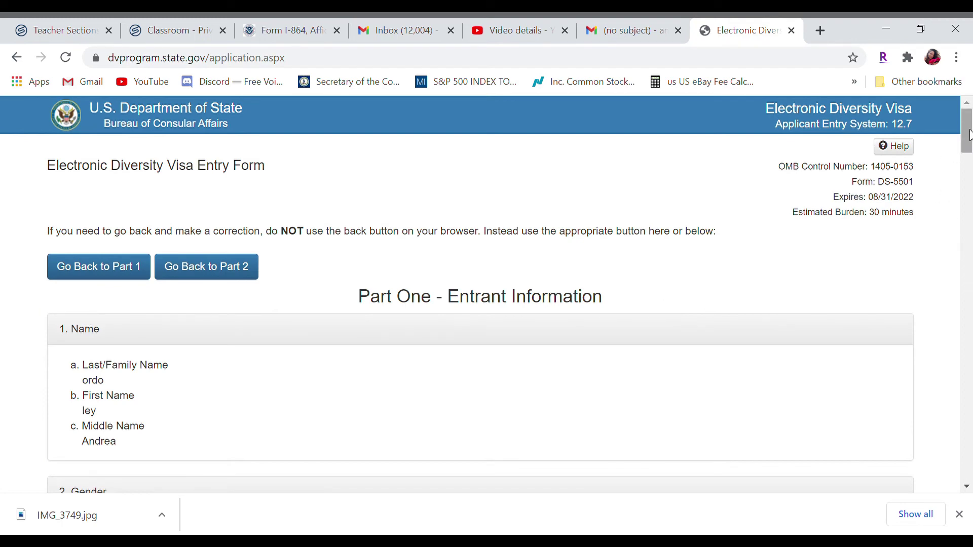
pyautogui.moveTo(969, 134); pyautogui.dragTo(934, 448)
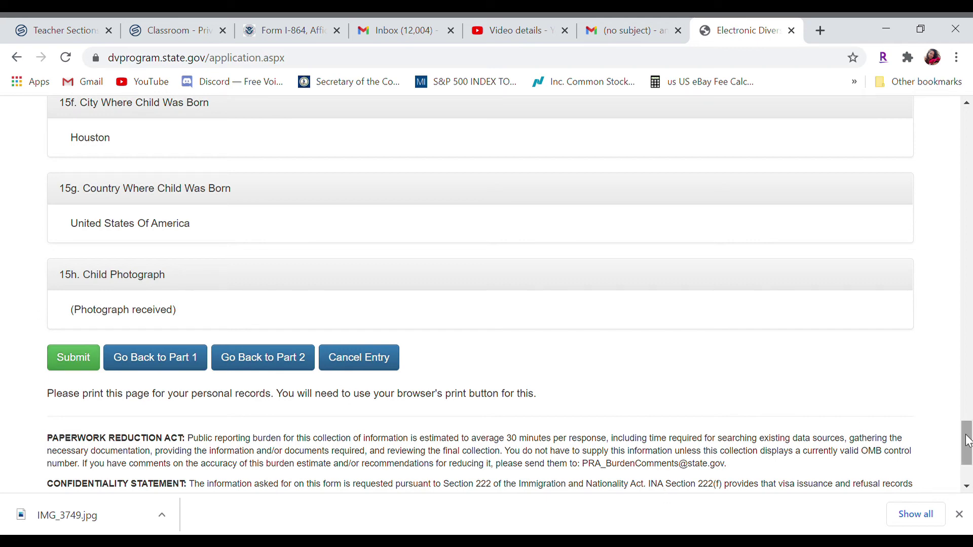
pyautogui.moveTo(968, 441); pyautogui.dragTo(968, 129)
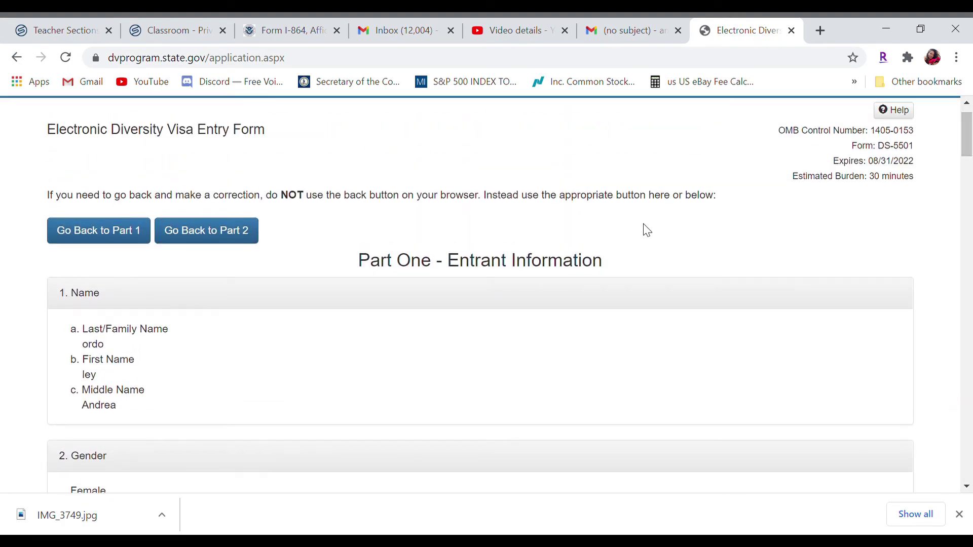
# Return to Part One, set 2 children and 'Married and my spouse is NOT a U.S. citizen', then continue
pyautogui.click(94, 236)
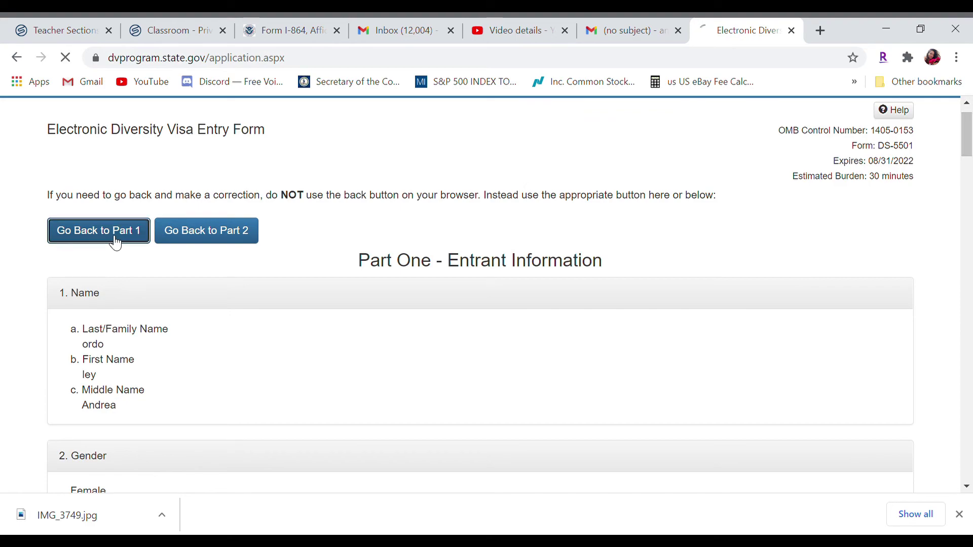
pyautogui.scroll(-20, 929, 297)
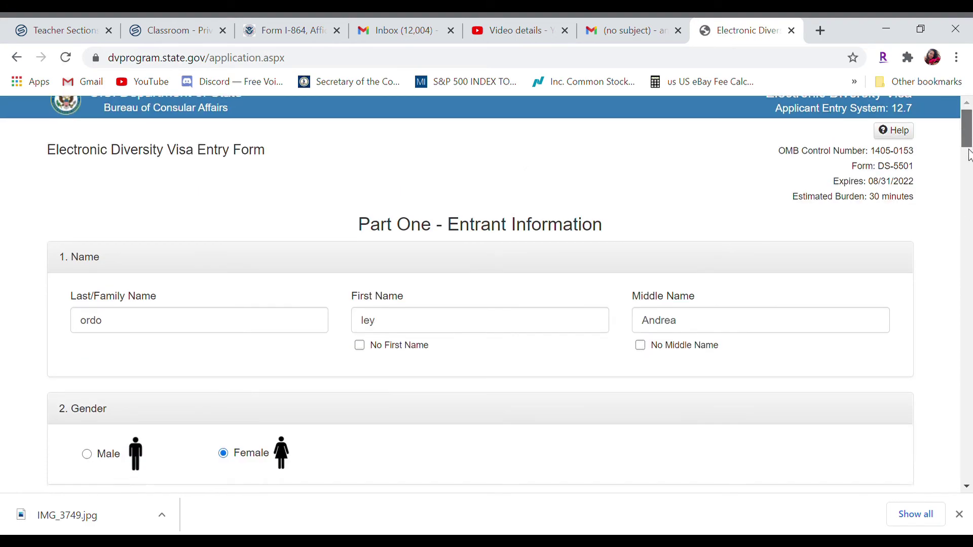
pyautogui.scroll(-20, 912, 362)
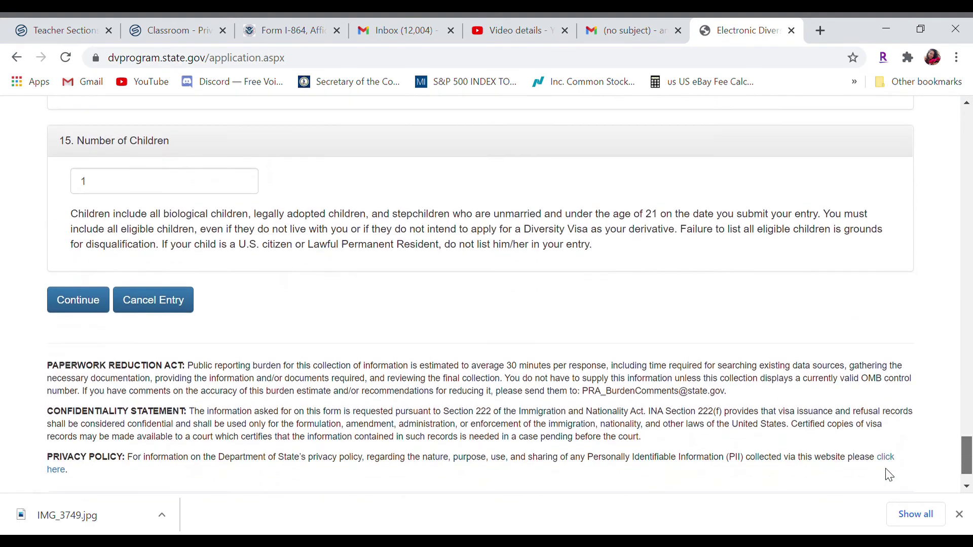
pyautogui.click(113, 192)
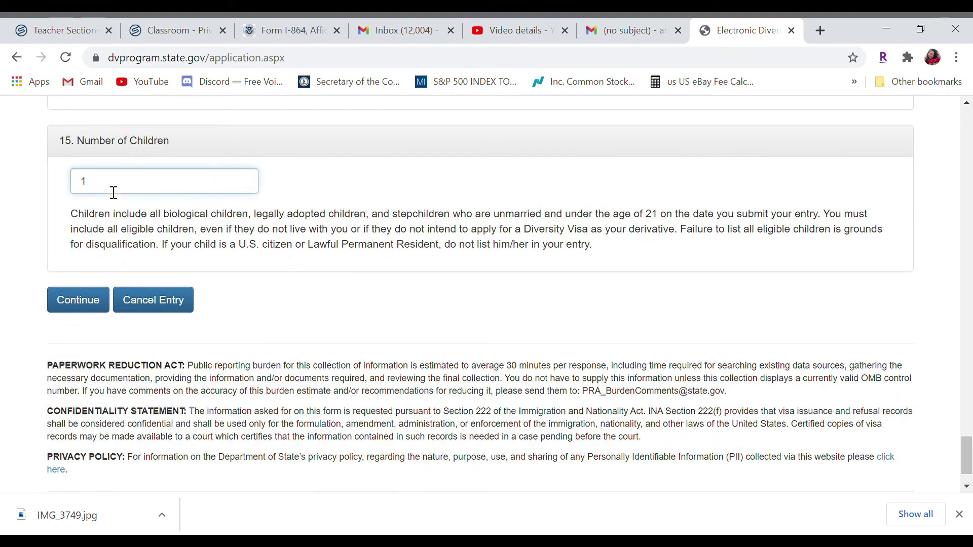
pyautogui.write('2')
pyautogui.moveTo(968, 456); pyautogui.dragTo(969, 405)
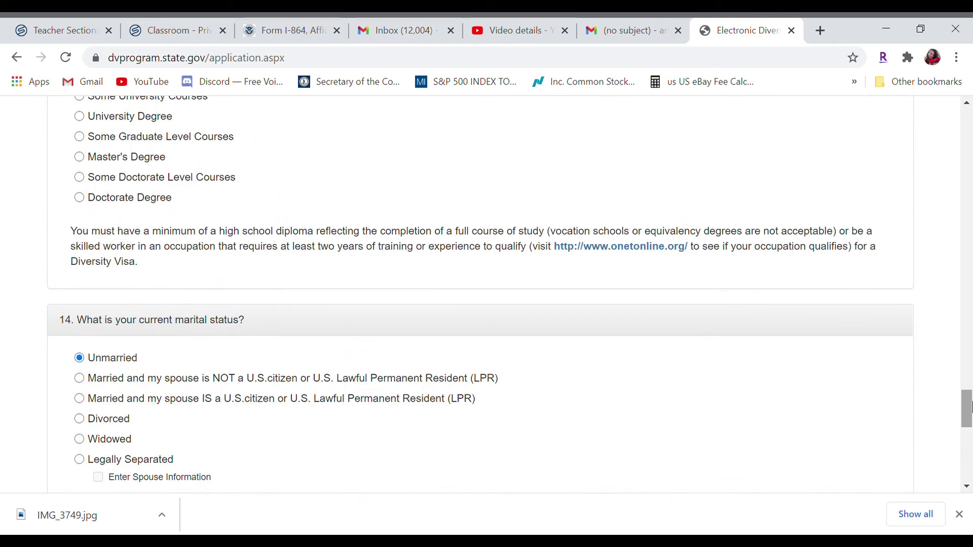
pyautogui.click(79, 379)
pyautogui.moveTo(970, 393); pyautogui.dragTo(970, 444)
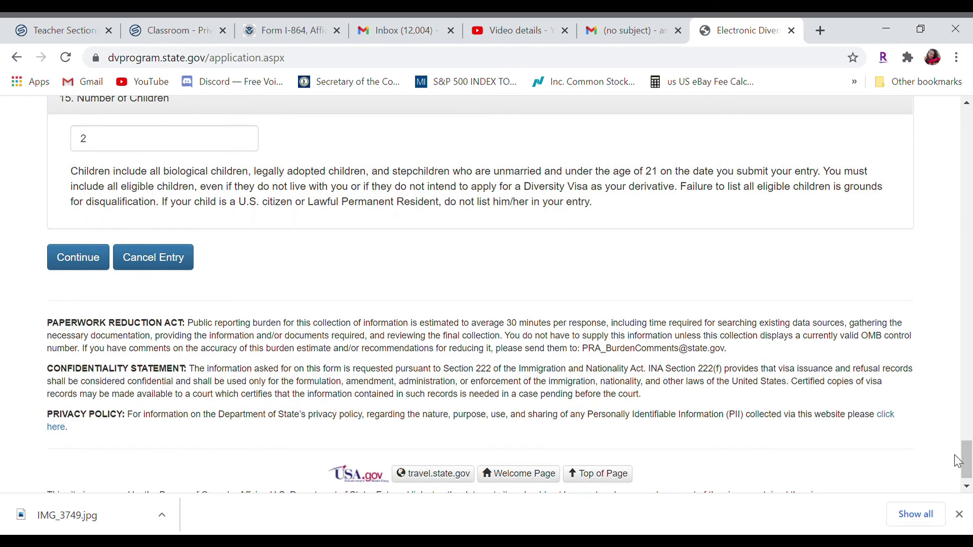
pyautogui.click(93, 263)
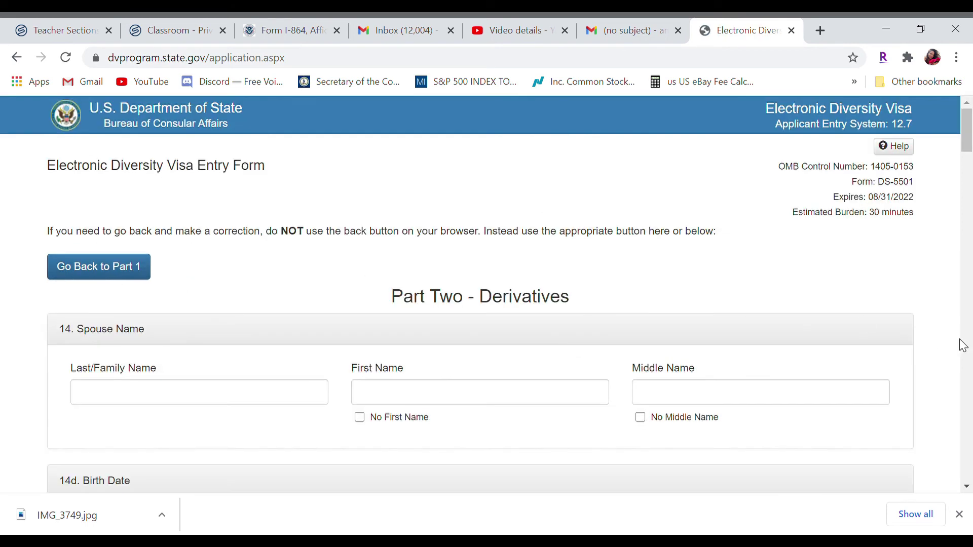
# Open Paint's Resize and Skew dialog for the 433 × 485 px IMG_3749 photo
pyautogui.moveTo(968, 147); pyautogui.dragTo(968, 156)
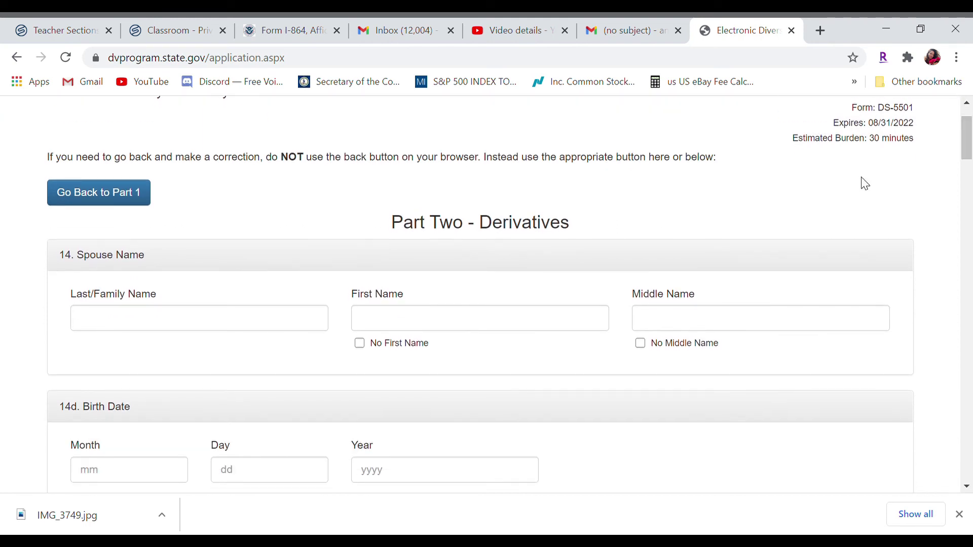
pyautogui.moveTo(148, 254); pyautogui.dragTo(85, 260)
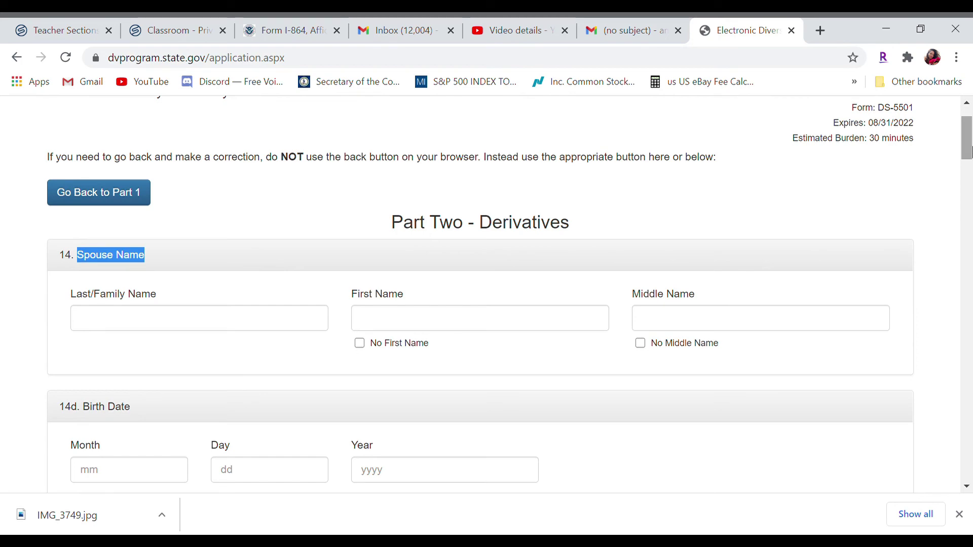
pyautogui.moveTo(969, 152)
pyautogui.mouseDown()
pyautogui.moveTo(969, 435)
pyautogui.moveTo(969, 135)
pyautogui.mouseUp()
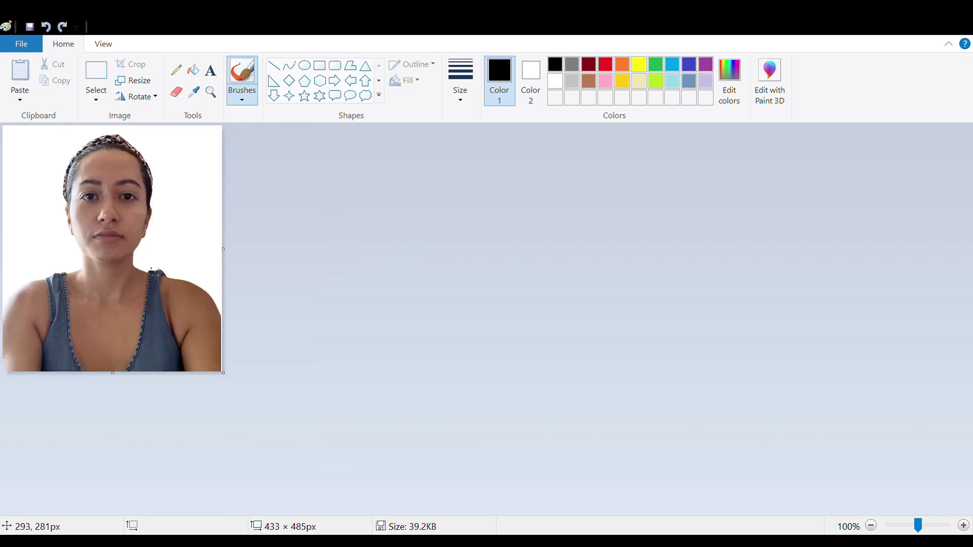
pyautogui.click(146, 84)
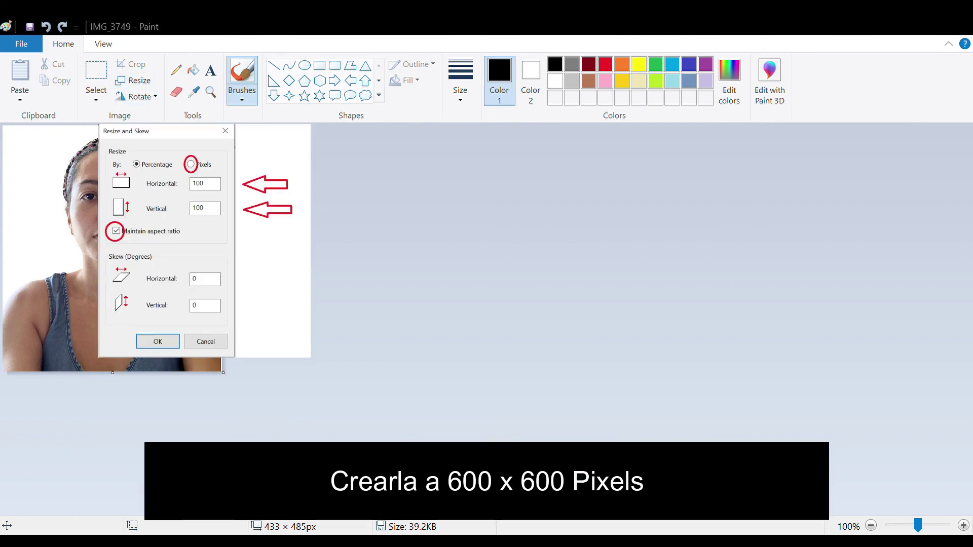